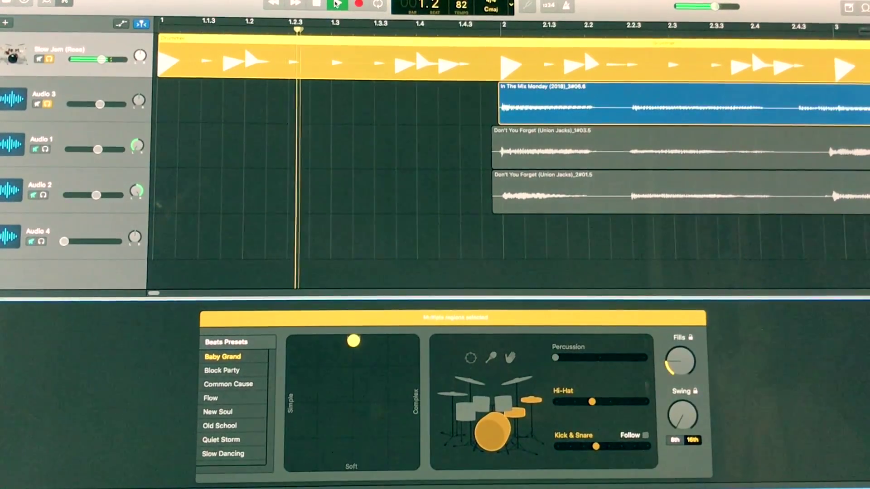
Stop the playback of the soloed drums and Audio 3 and return the playhead to the start of the project
{"action": "key", "text": "XF86AudioRaiseVolume"}
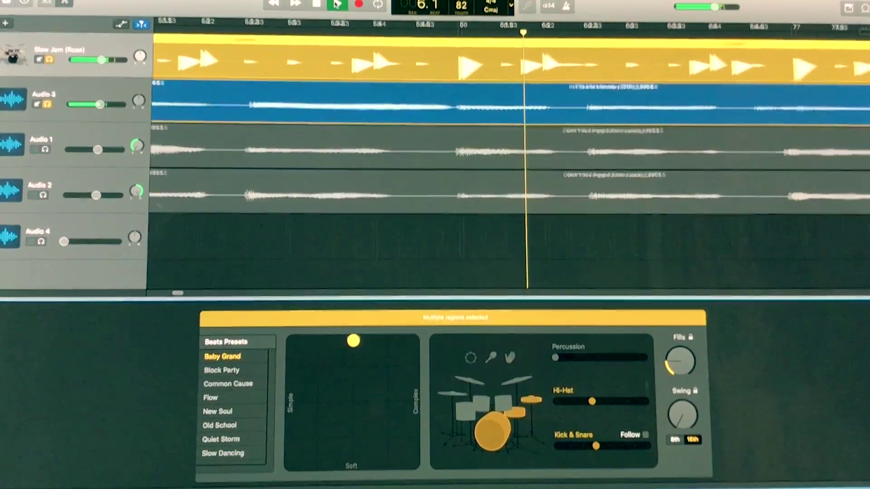
{"action": "left_click", "coordinate": [337, 4]}
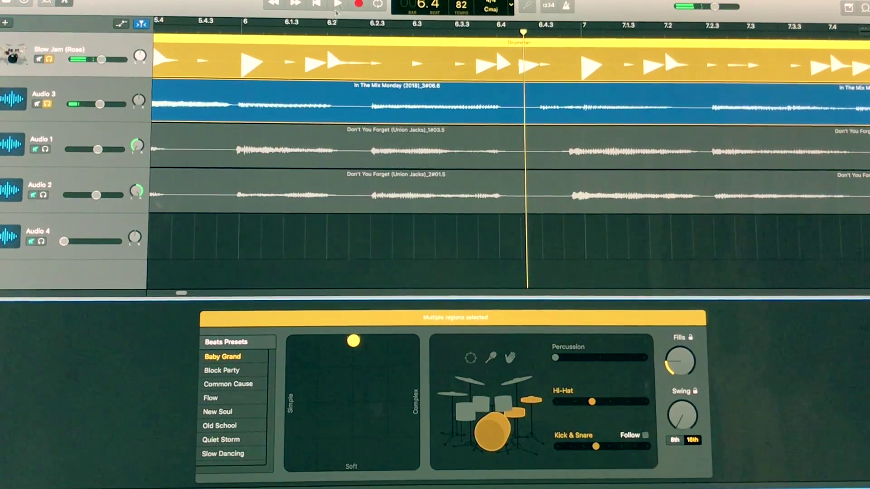
{"action": "left_click", "coordinate": [319, 3]}
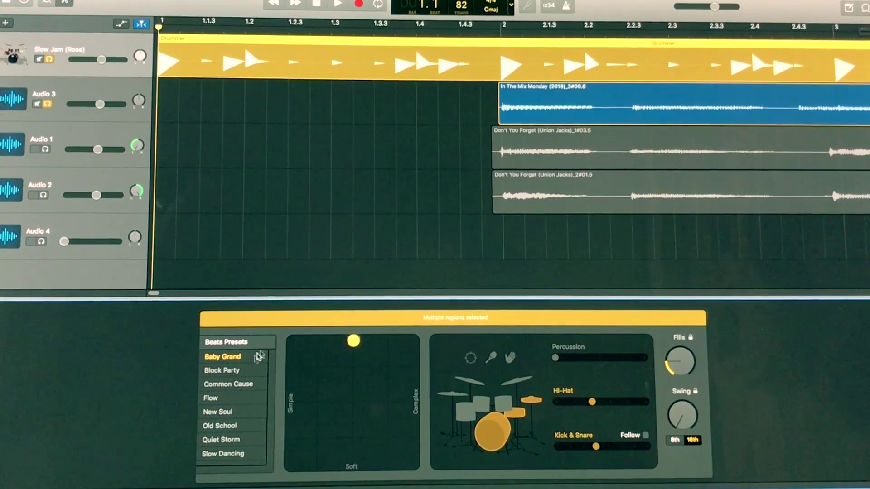
Show the Library and the help notes, and nudge the drummer X/Y pad puck slightly towards Simple
{"action": "mouse_move", "coordinate": [104, 42]}
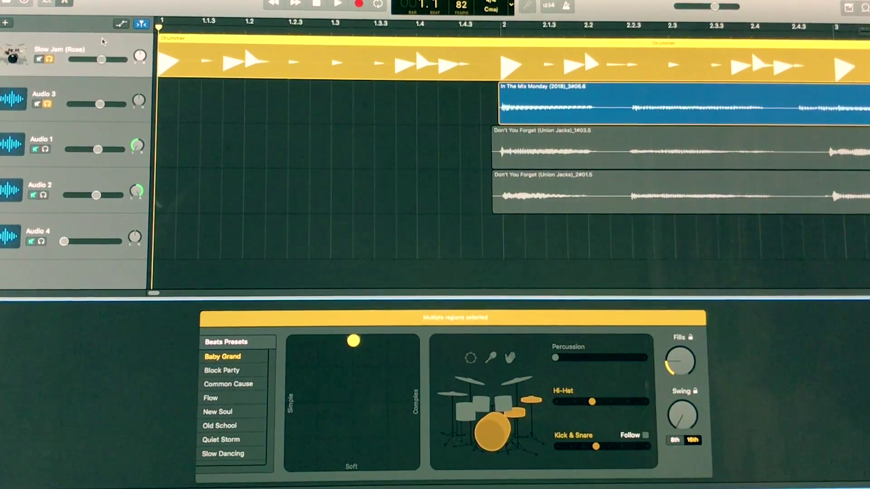
{"action": "left_click", "coordinate": [15, 2]}
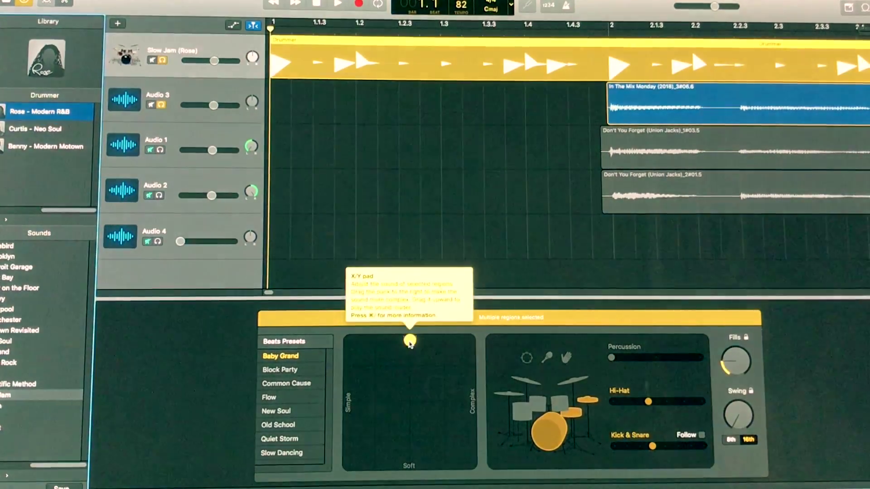
{"action": "left_click", "coordinate": [410, 340]}
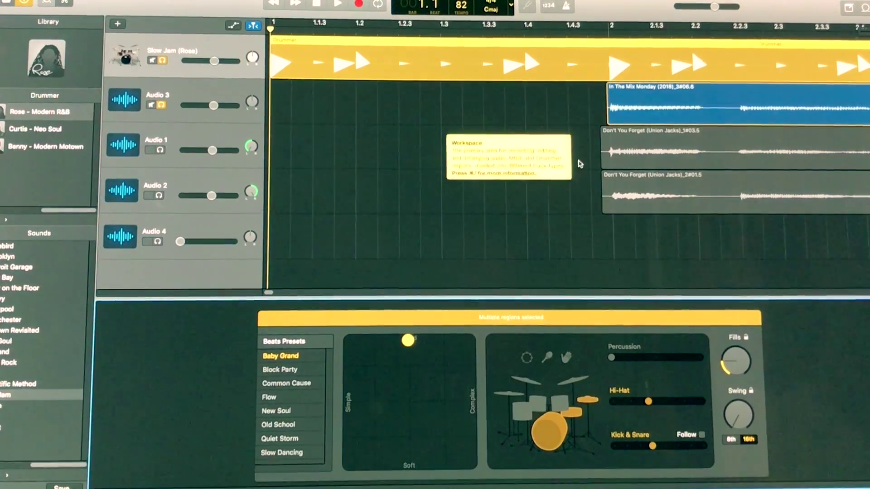
Turn off solo on the Audio 3 track and play the drummer track from the start
{"action": "left_click", "coordinate": [161, 104]}
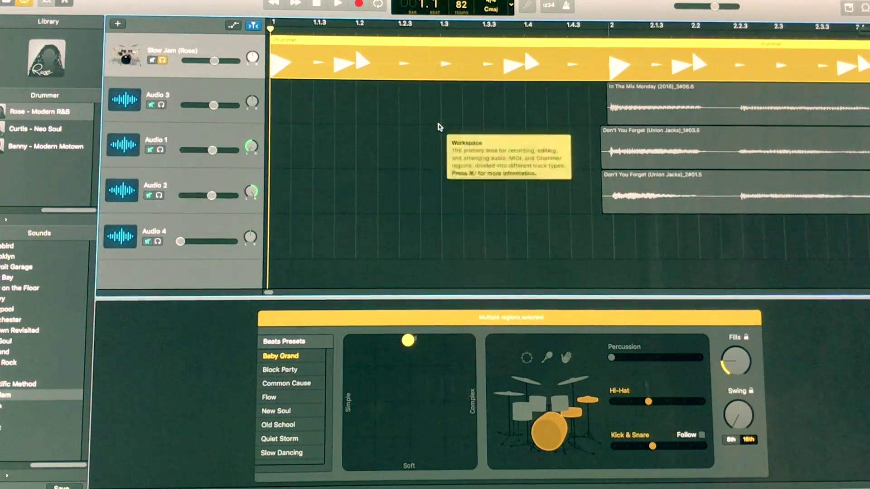
{"action": "left_click", "coordinate": [338, 3]}
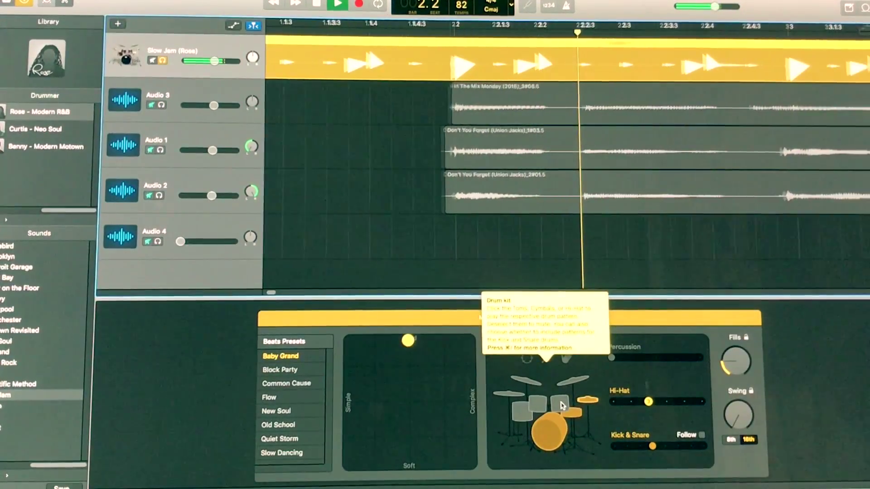
Try the toms and the cymbals in the drum kit, raising the cymbals pattern to its maximum, and switch back to the hi-hat
{"action": "left_click", "coordinate": [561, 404]}
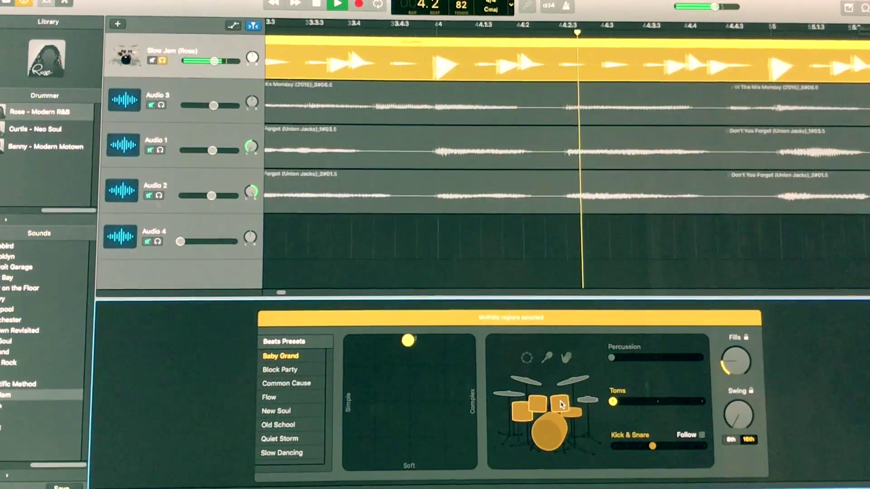
{"action": "key", "text": "XF86AudioRaiseVolume"}
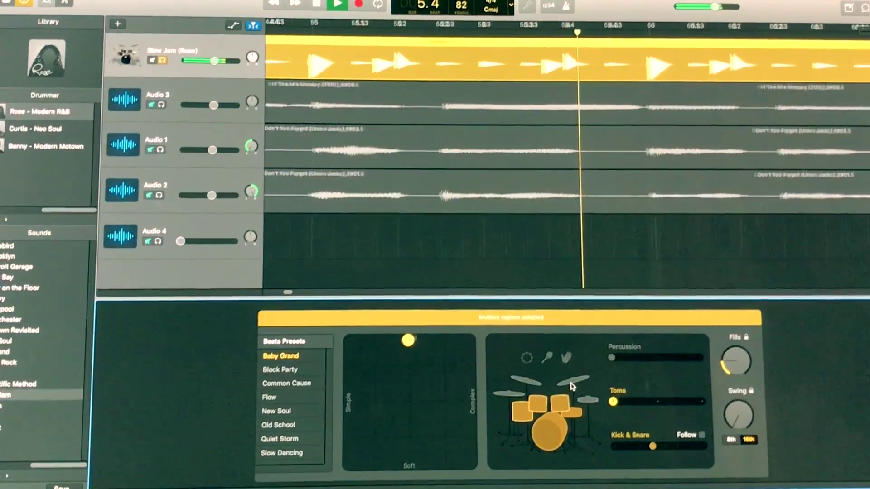
{"action": "left_click", "coordinate": [572, 379]}
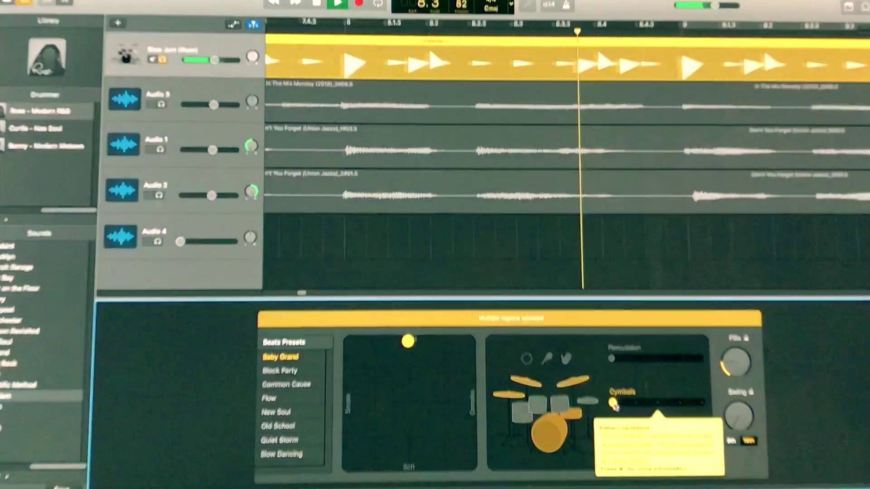
{"action": "left_click_drag", "start_coordinate": [614, 405], "coordinate": [658, 405]}
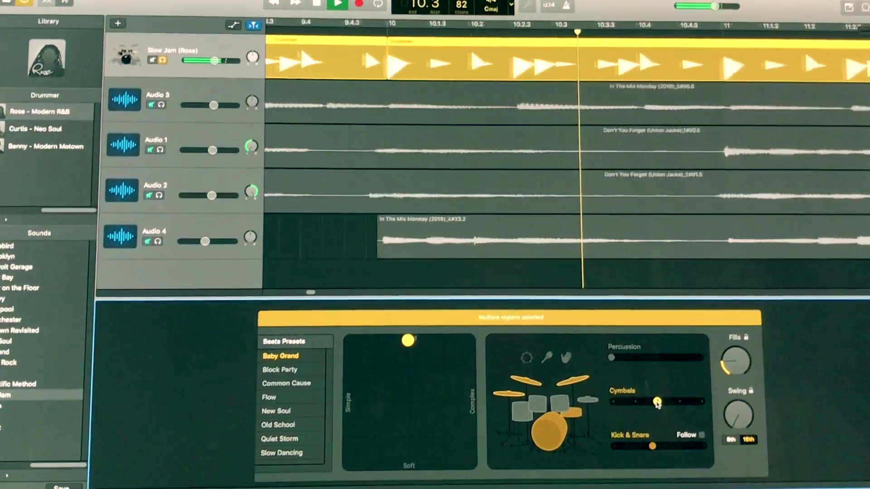
{"action": "left_click_drag", "start_coordinate": [658, 405], "coordinate": [680, 404]}
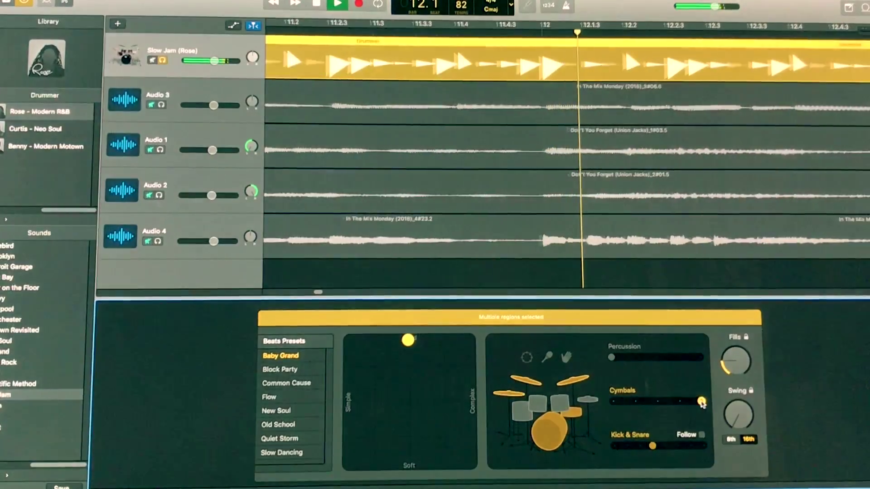
{"action": "left_click_drag", "start_coordinate": [680, 402], "coordinate": [757, 396]}
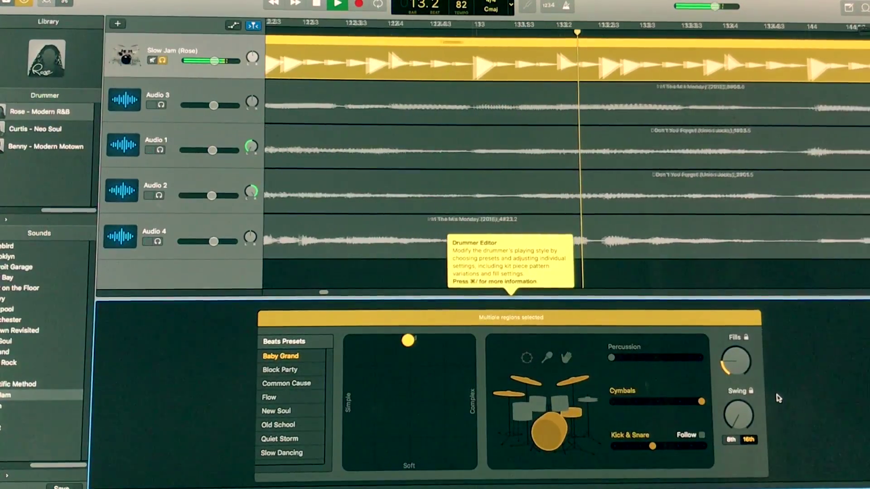
{"action": "left_click", "coordinate": [588, 399]}
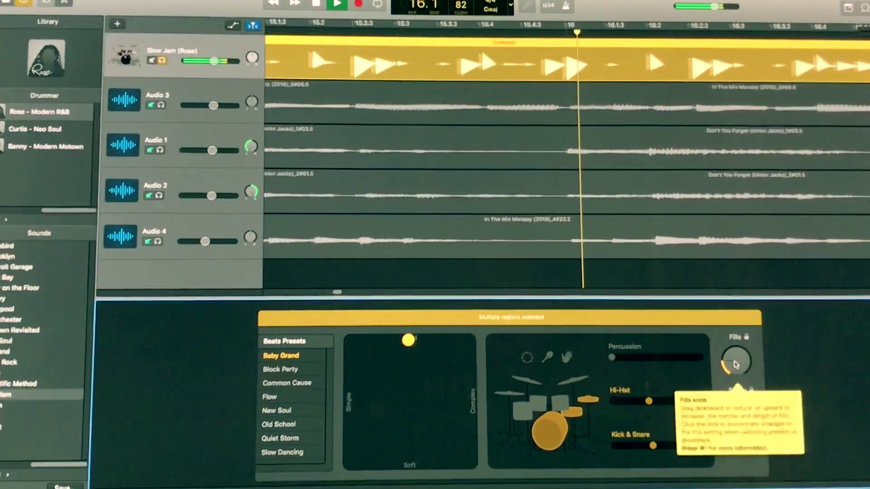
Raise the Fills amount of all selected drummer regions to its maximum and play the song from the start
{"action": "left_click_drag", "start_coordinate": [737, 360], "coordinate": [787, 319]}
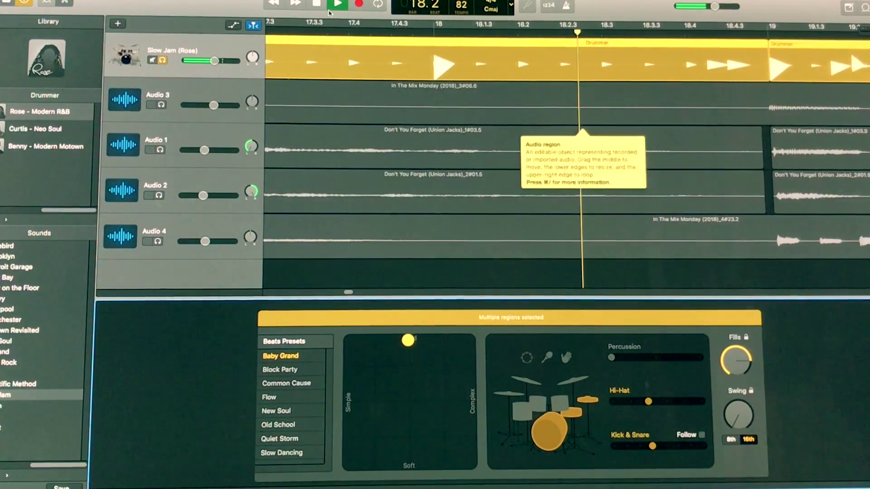
{"action": "left_click", "coordinate": [318, 4]}
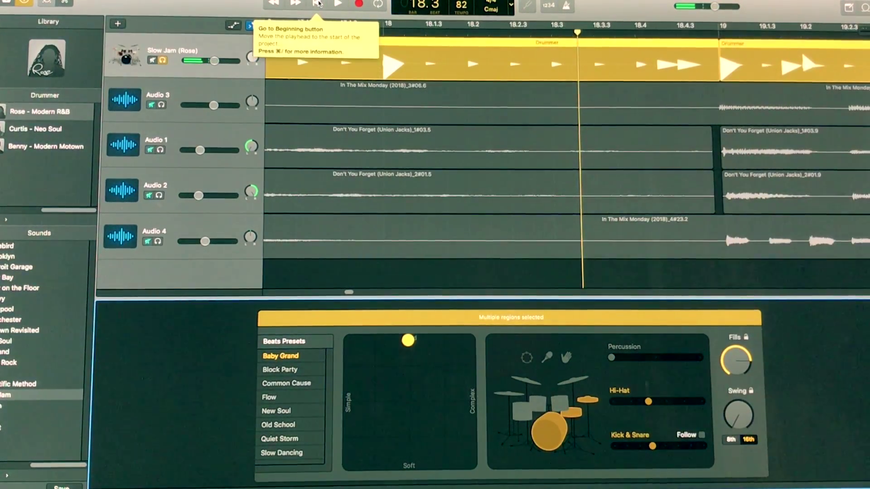
{"action": "left_click", "coordinate": [317, 4]}
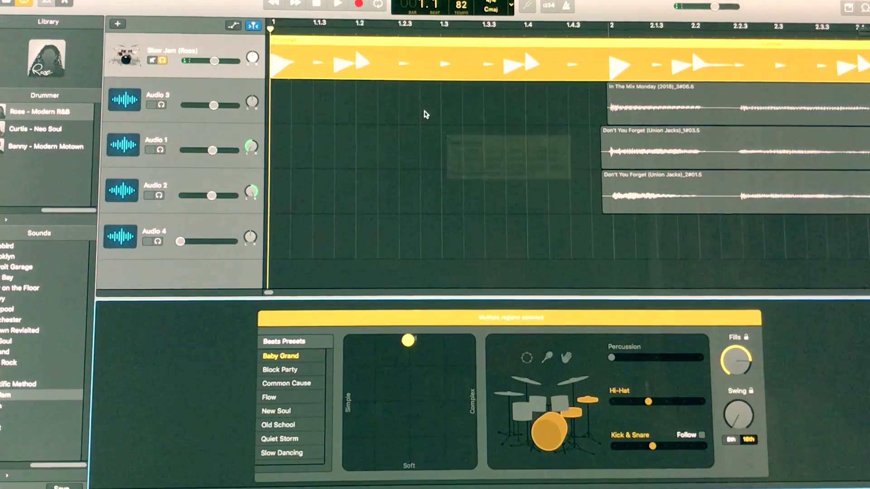
{"action": "left_click_drag", "start_coordinate": [736, 363], "coordinate": [736, 351]}
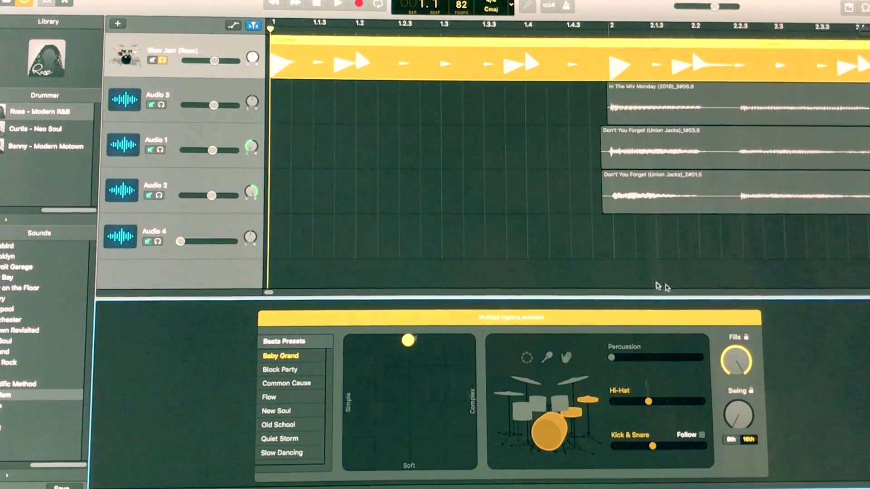
{"action": "left_click", "coordinate": [339, 4]}
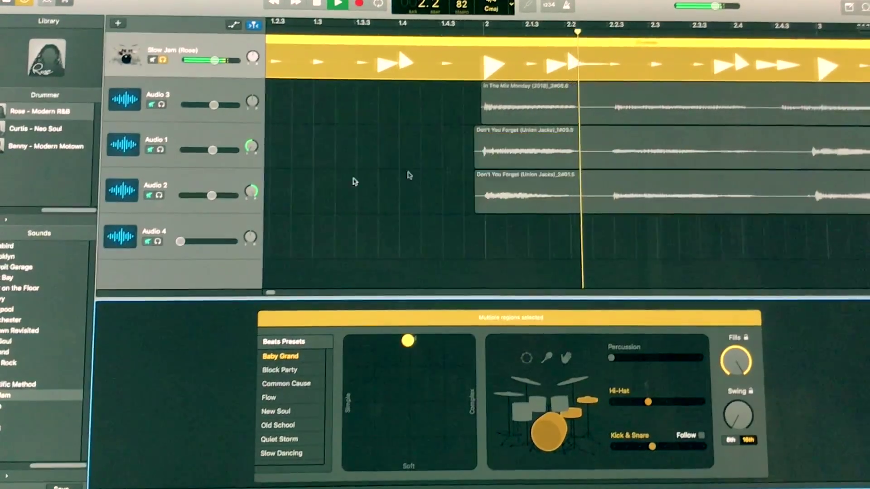
Hide the Library, turn the Fills of the selected drummer regions down to a low amount, and stop playback
{"action": "key", "text": "y"}
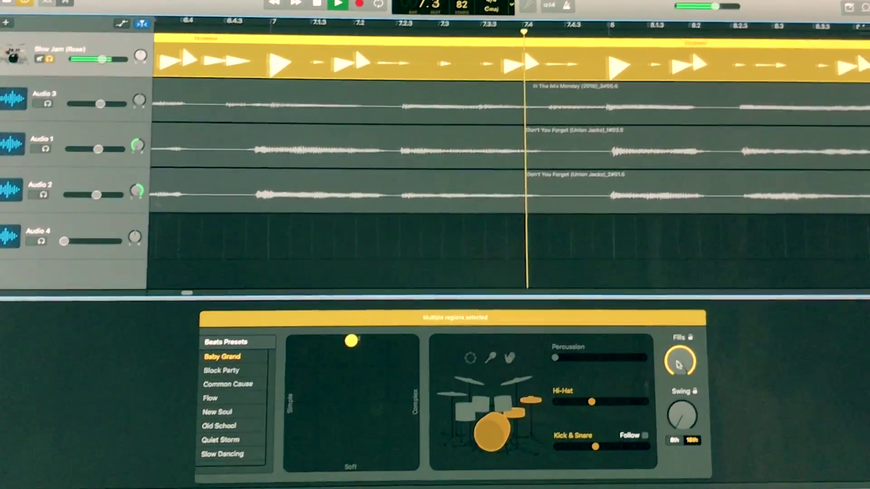
{"action": "left_click_drag", "start_coordinate": [678, 364], "coordinate": [667, 459]}
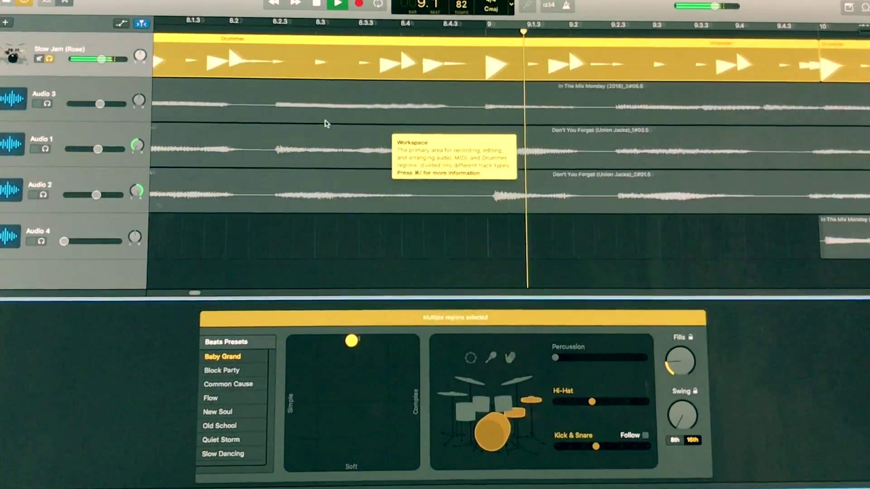
{"action": "key", "text": "space"}
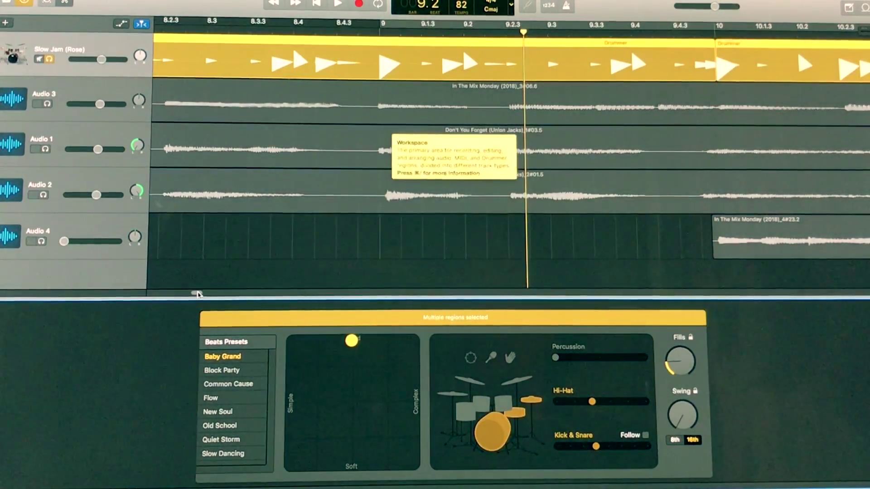
Play the drummer part across the transition from bar 9 to bar 10
{"action": "left_click_drag", "start_coordinate": [198, 295], "coordinate": [201, 296]}
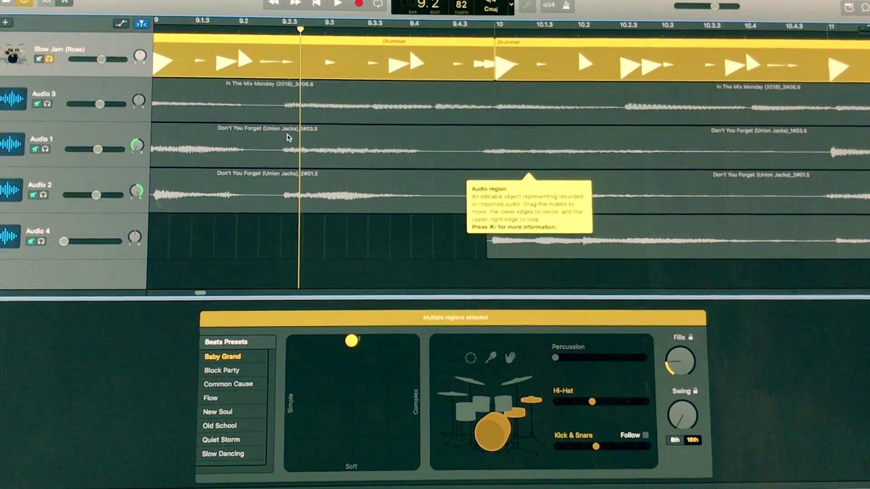
{"action": "key", "text": "space"}
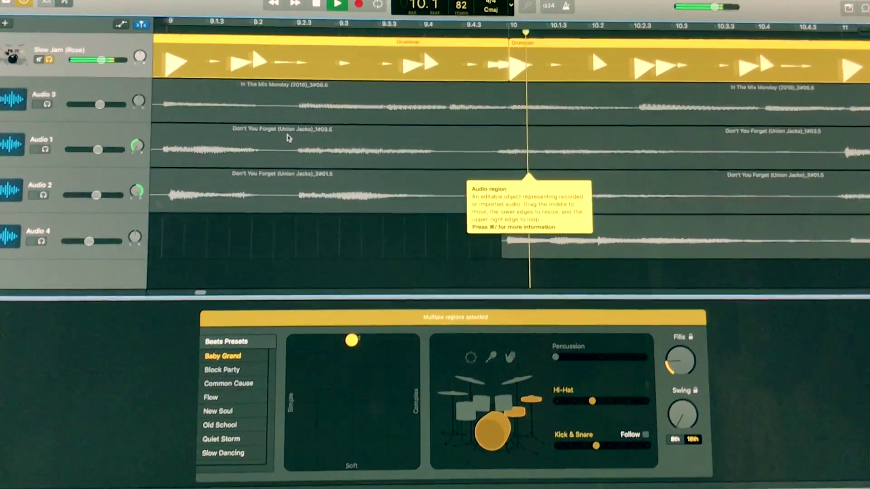
{"action": "key", "text": "space"}
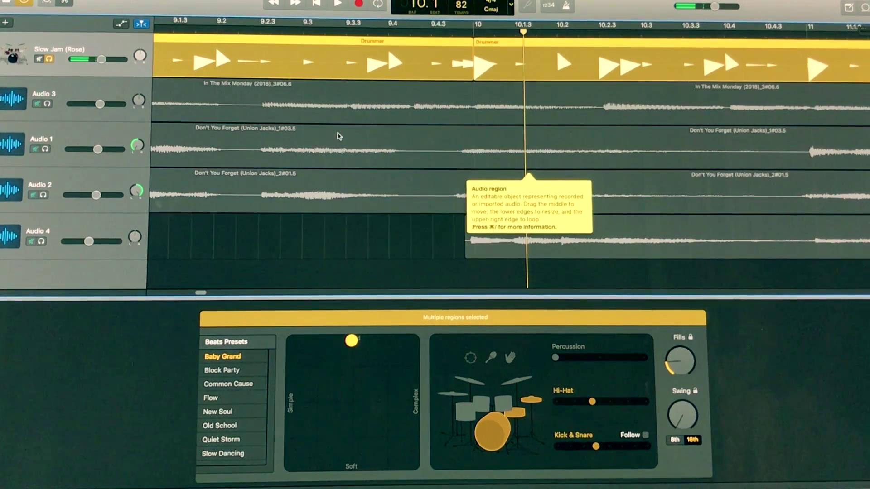
Select only the drummer region ending at bar 10, set its Fills to maximum, and play it from bar 9
{"action": "left_click", "coordinate": [399, 121]}
{"action": "left_click", "coordinate": [369, 61]}
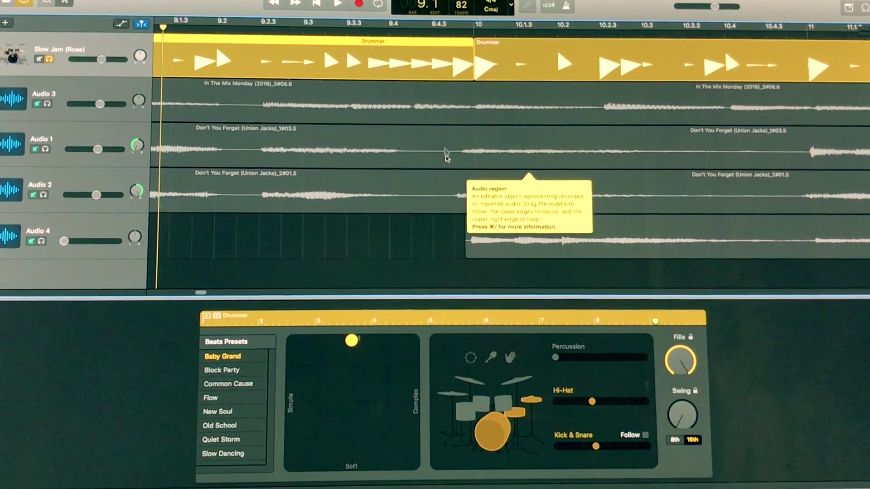
{"action": "left_click", "coordinate": [337, 4]}
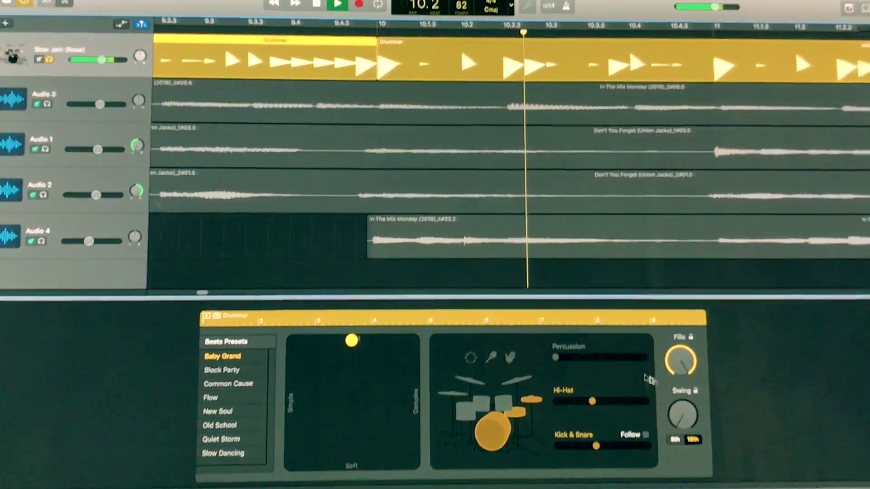
{"action": "key", "text": "space"}
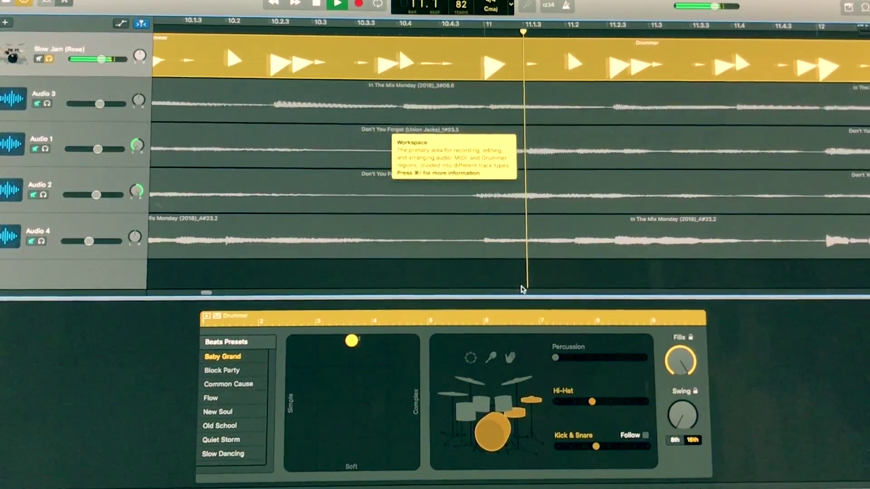
Turn the region's Fills down to a low amount and make its Kick & Snare follow Audio 3
{"action": "left_click_drag", "start_coordinate": [672, 362], "coordinate": [675, 428]}
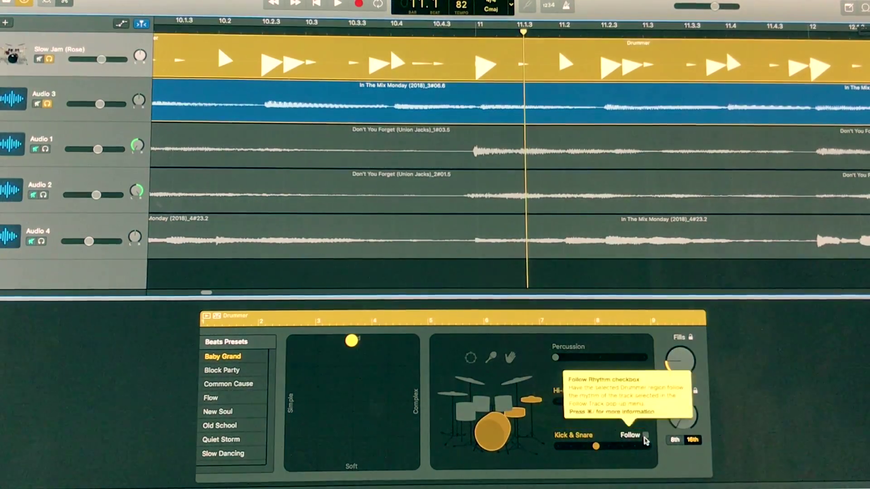
{"action": "left_click", "coordinate": [646, 435]}
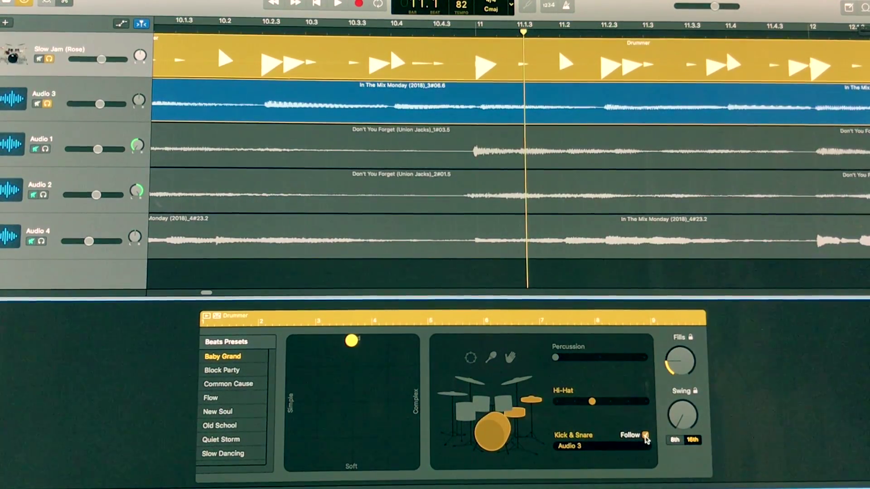
Play the soloed drums and Audio 3, stop at bar 20, and examine the drummer regions around bars 16 to 18
{"action": "left_click", "coordinate": [317, 4]}
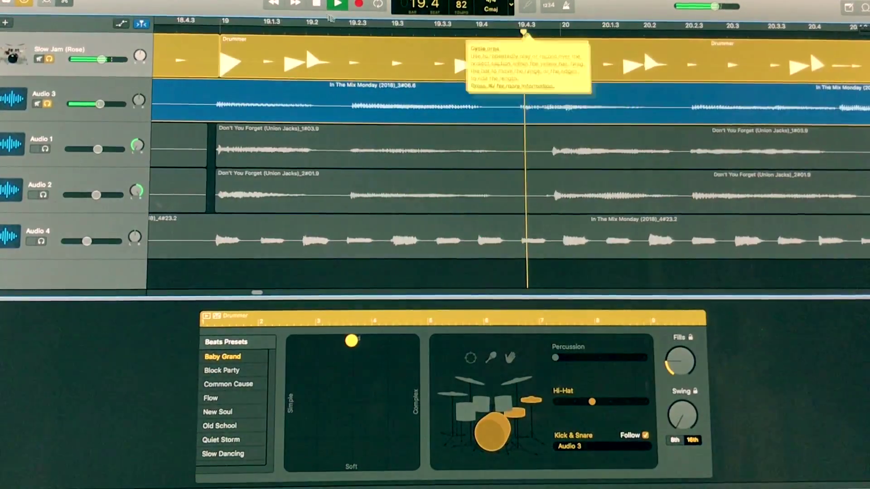
{"action": "key", "text": "space"}
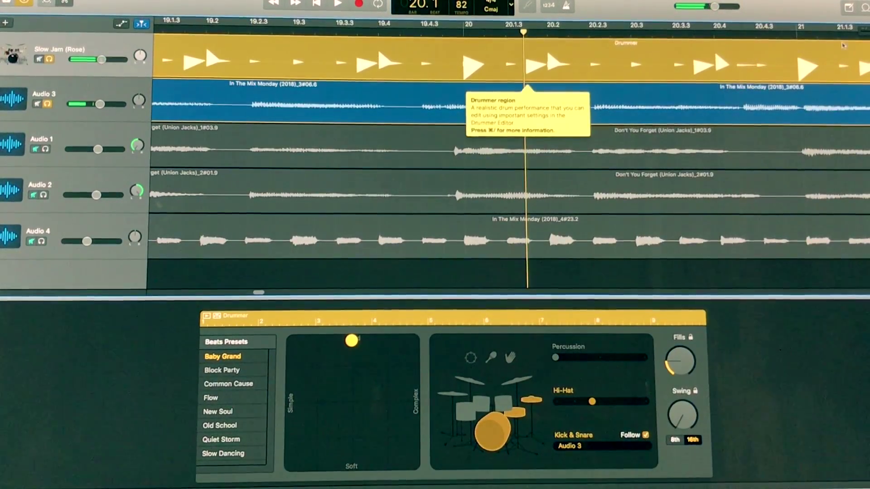
{"action": "key", "text": "super+Left"}
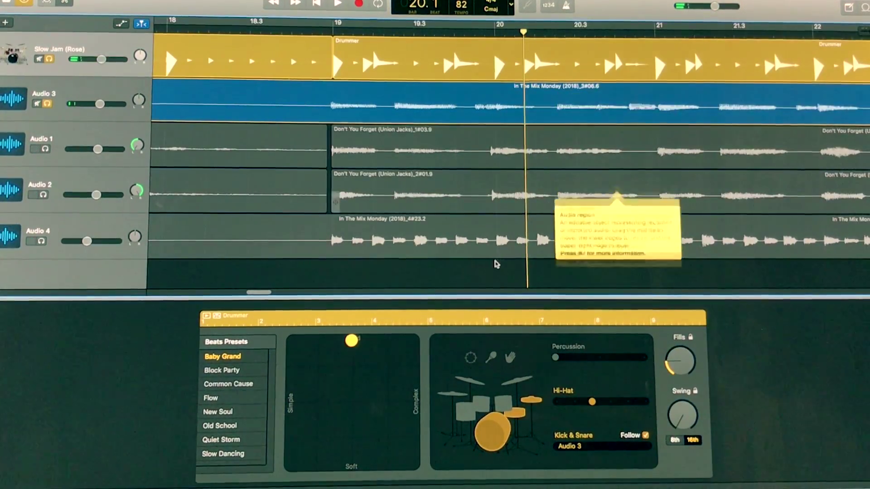
{"action": "scroll", "coordinate": [275, 289], "scroll_direction": "left", "scroll_amount": 10}
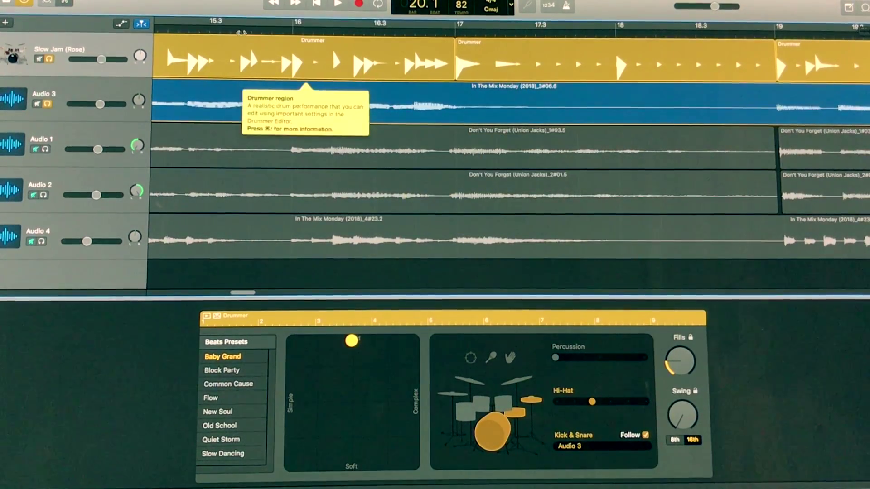
Play the soloed drums and Audio 3 from bar 15.2 into bar 18 and listen to the transition at bar 17
{"action": "left_click", "coordinate": [198, 29]}
{"action": "left_click", "coordinate": [337, 4]}
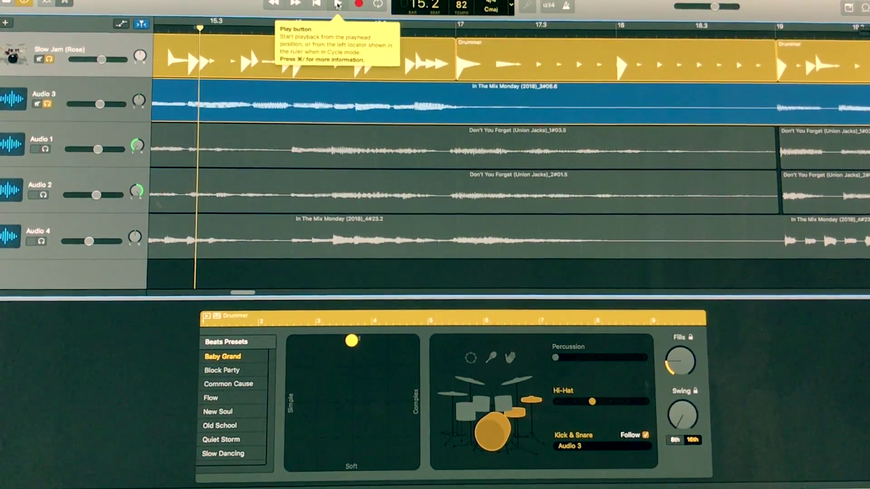
{"action": "scroll", "coordinate": [291, 266], "scroll_direction": "left", "scroll_amount": 1}
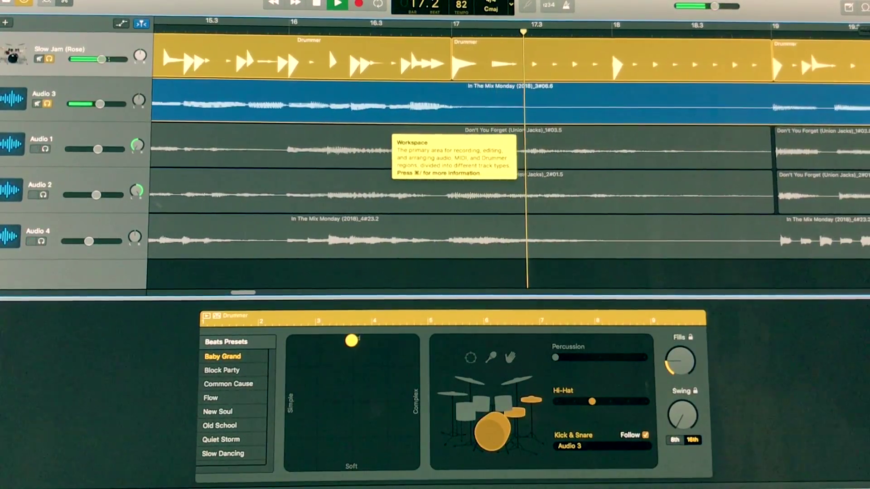
{"action": "left_click", "coordinate": [317, 3]}
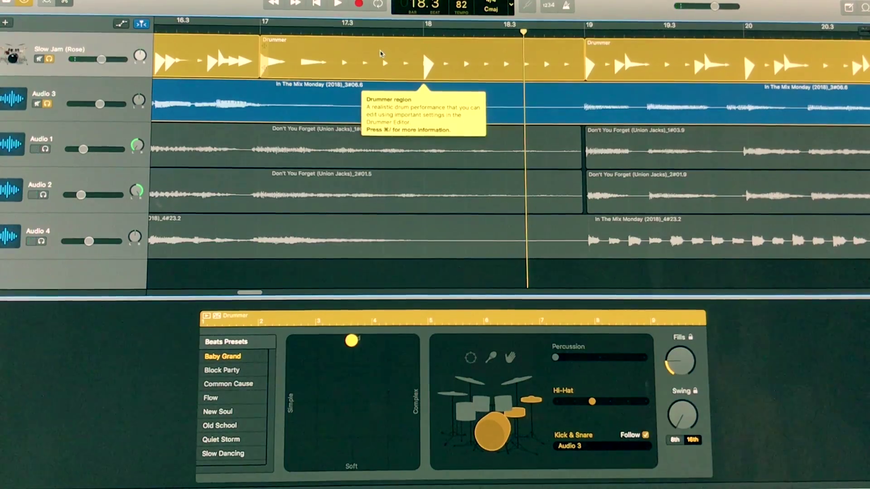
Select the drummer region at bars 17–19, switch its kit to toms with maximum Fills, and add shaker percussion at a middle variation
{"action": "left_click", "coordinate": [378, 70]}
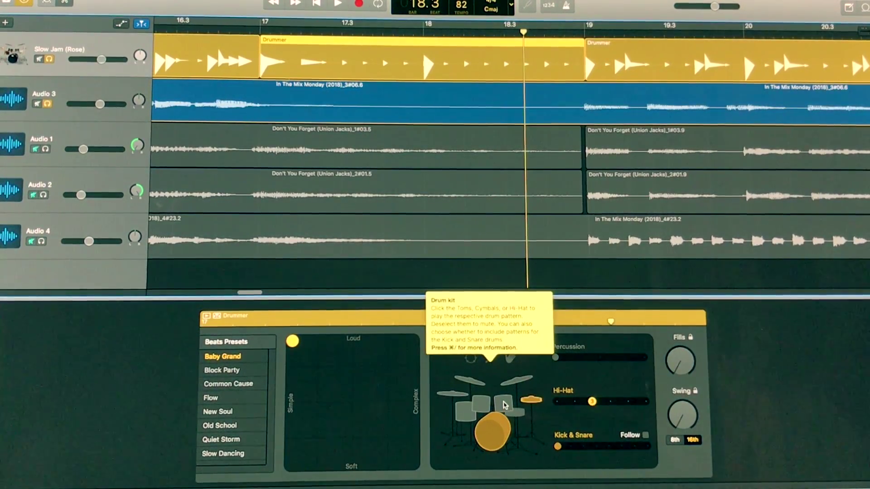
{"action": "left_click", "coordinate": [505, 404]}
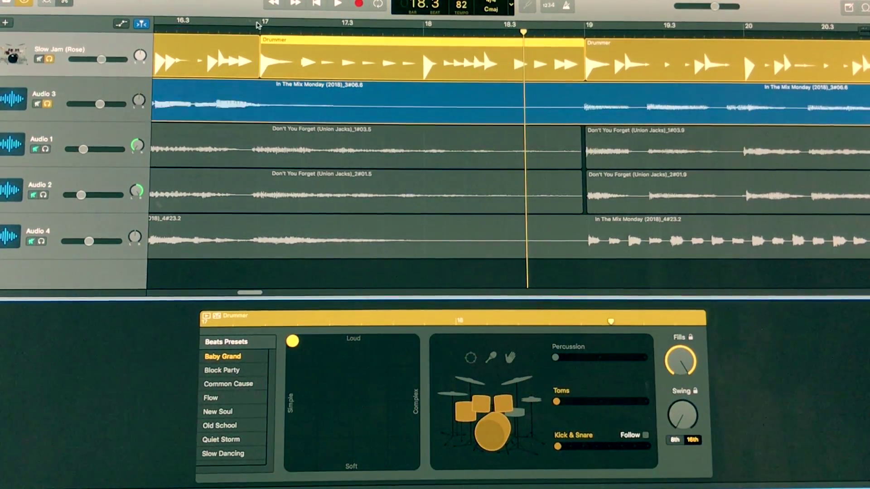
{"action": "scroll", "coordinate": [254, 295], "scroll_direction": "left", "scroll_amount": 5}
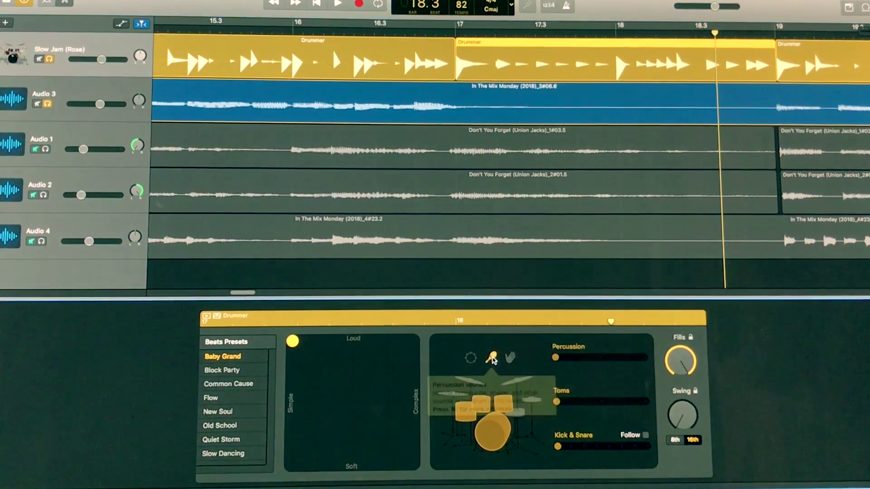
{"action": "left_click_drag", "start_coordinate": [555, 358], "coordinate": [595, 359]}
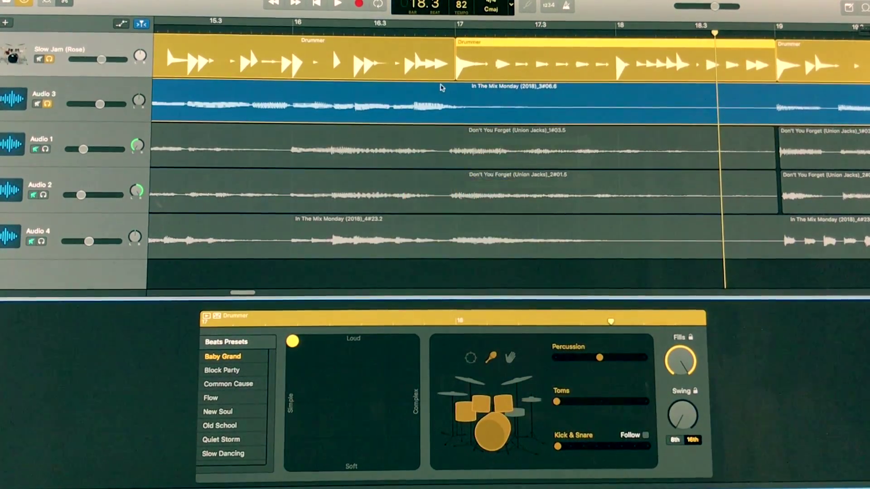
Play the arrangement from bar 15.4 to bar 19.3 to hear the toms, fills and percussion
{"action": "left_click", "coordinate": [276, 25]}
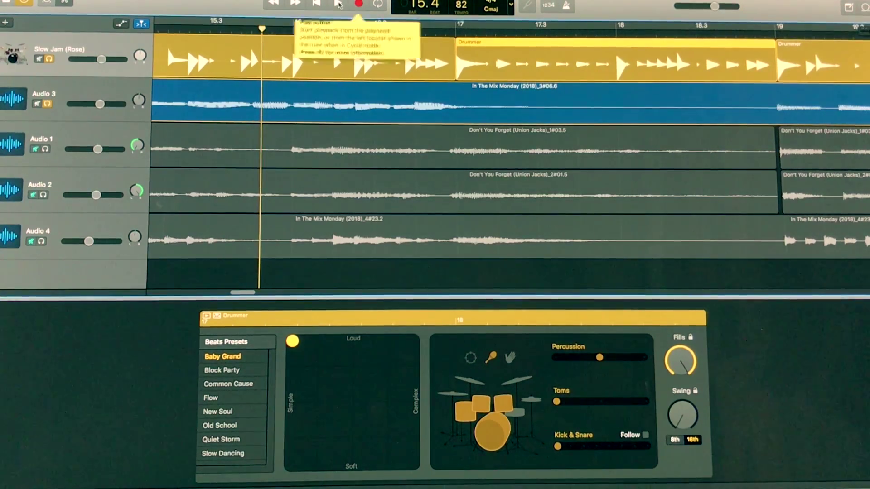
{"action": "key", "text": "space"}
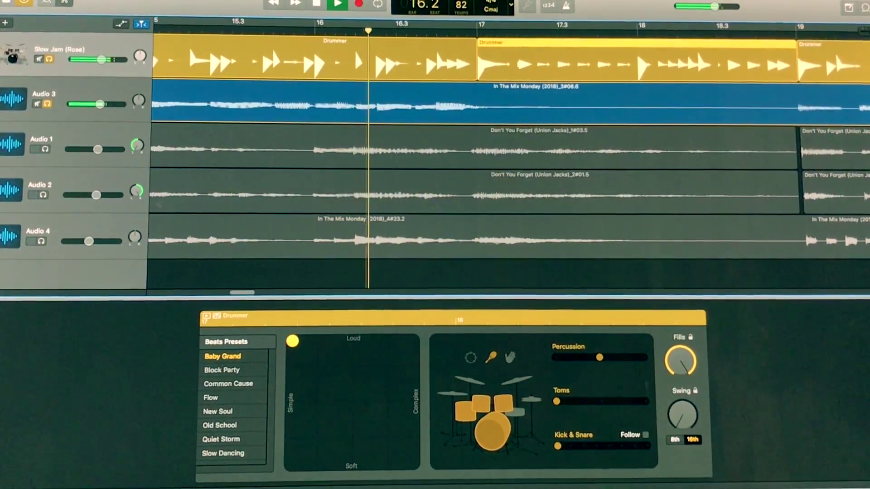
{"action": "scroll", "coordinate": [396, 223], "scroll_direction": "left", "scroll_amount": 2}
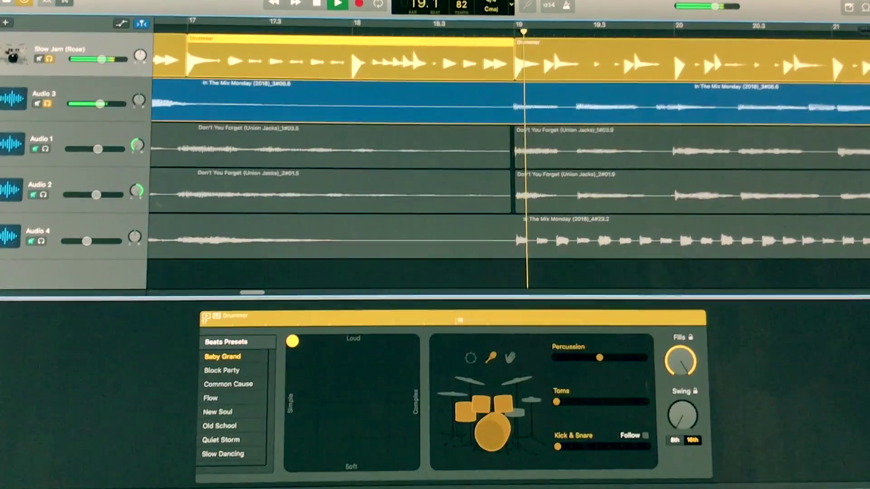
{"action": "key", "text": "space"}
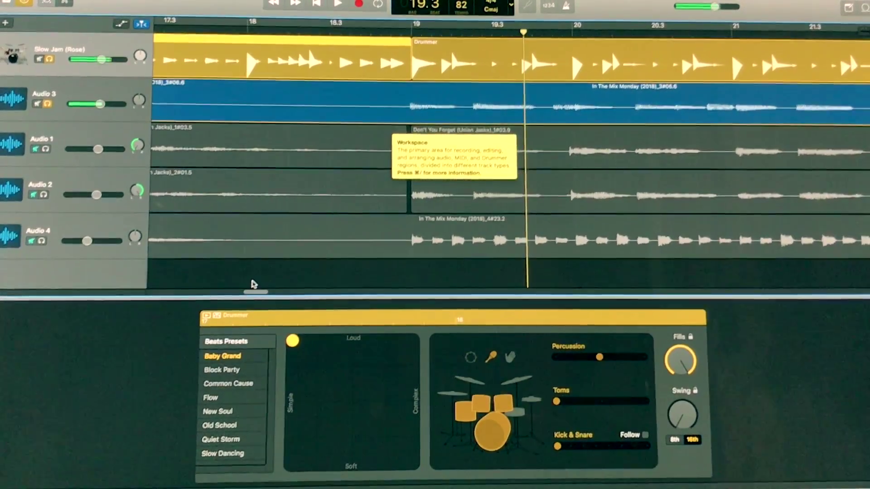
Reduce the selected region's Fills to a moderately high level and switch its percussion off
{"action": "mouse_move", "coordinate": [674, 362]}
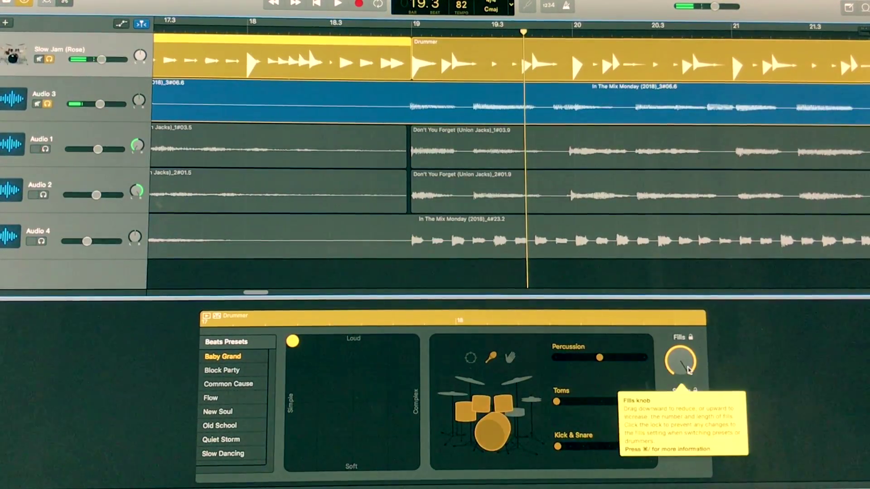
{"action": "left_click_drag", "start_coordinate": [674, 363], "coordinate": [662, 387]}
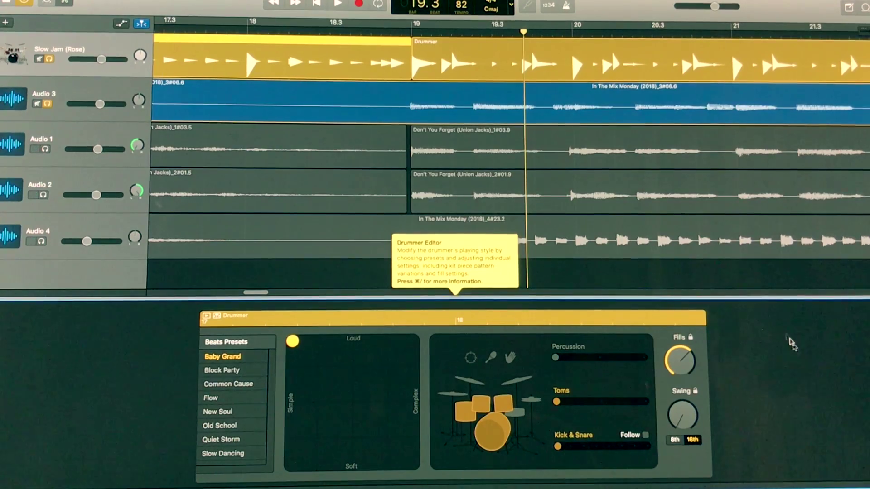
Set the selected region's Toms to the highest pattern variation and its Kick & Snare to 2x
{"action": "scroll", "coordinate": [303, 142], "scroll_direction": "left", "scroll_amount": 10}
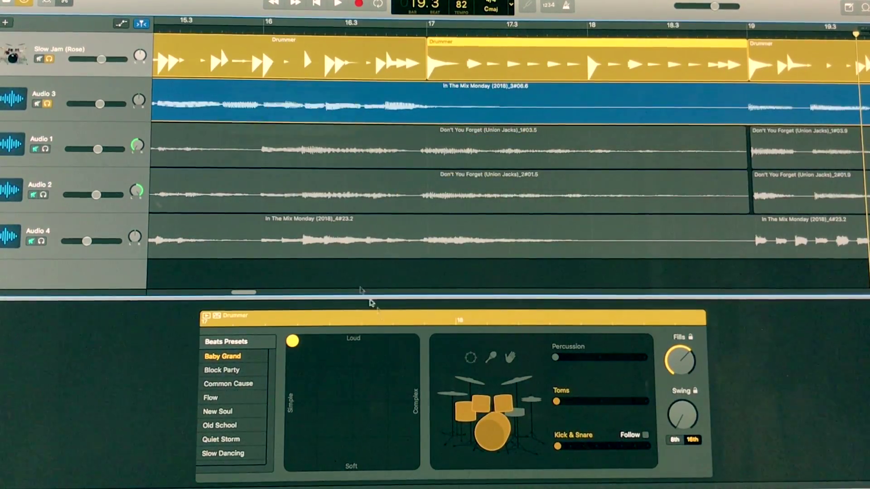
{"action": "left_click_drag", "start_coordinate": [556, 402], "coordinate": [651, 407]}
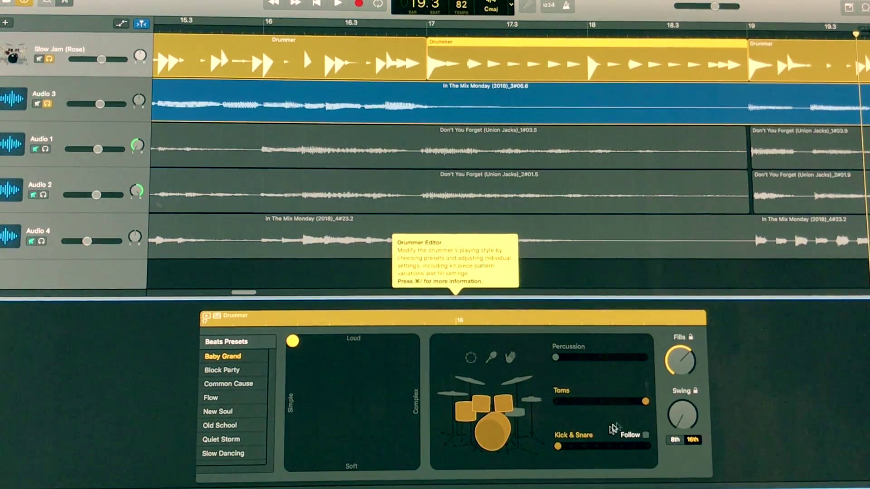
{"action": "left_click_drag", "start_coordinate": [559, 448], "coordinate": [647, 447]}
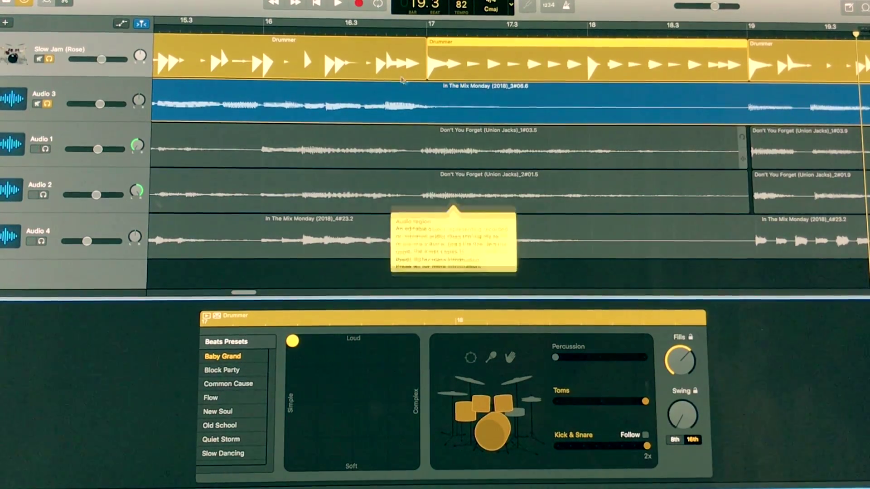
Play from bar 15.4 to bar 20 to hear the toms with the double-time kick and snare
{"action": "left_click", "coordinate": [252, 30]}
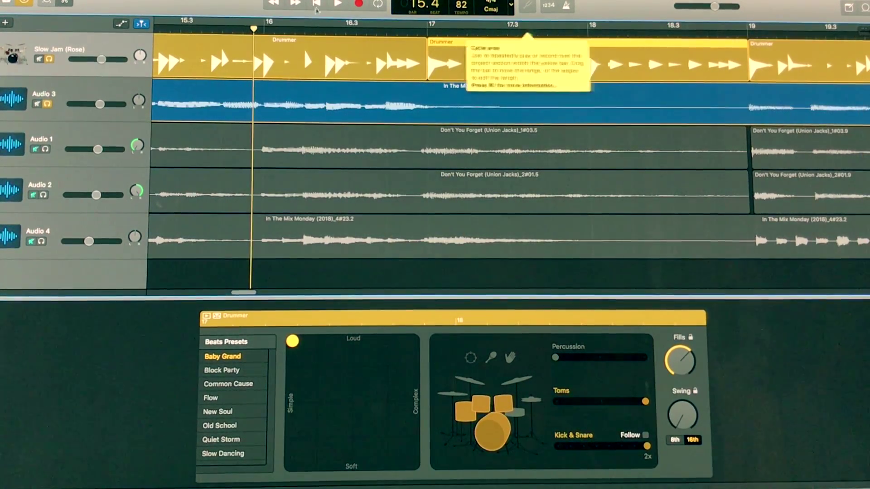
{"action": "left_click", "coordinate": [337, 4]}
{"action": "scroll", "coordinate": [347, 277], "scroll_direction": "left", "scroll_amount": 2}
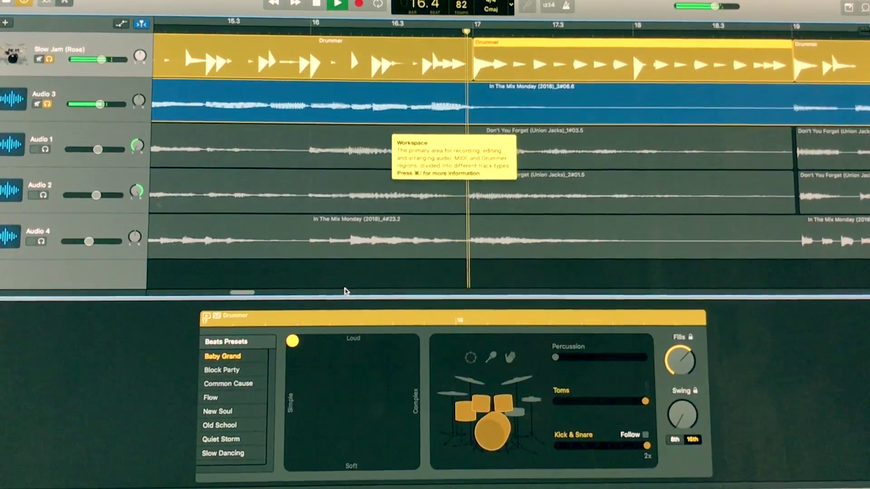
{"action": "scroll", "coordinate": [347, 276], "scroll_direction": "right", "scroll_amount": 1}
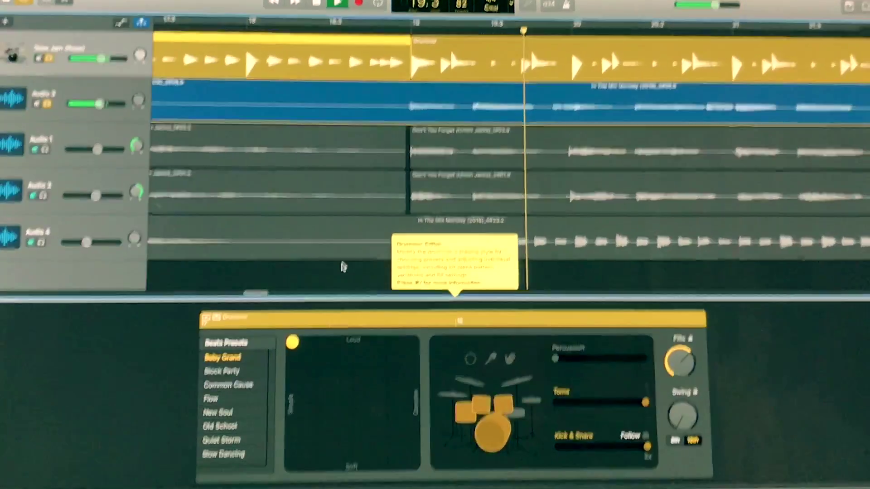
{"action": "left_click", "coordinate": [316, 4]}
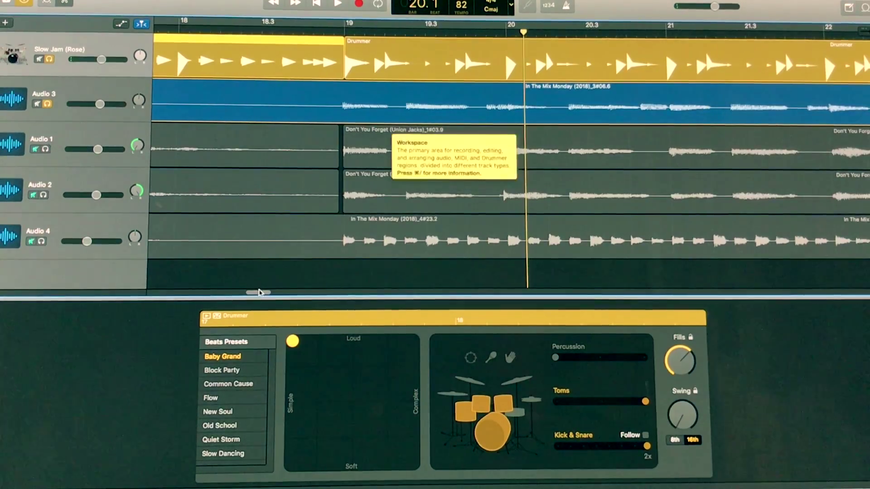
Switch the bar 17 region from toms to cymbals and turn its Cymbals, Kick & Snare and Fills down to minimum
{"action": "left_click_drag", "start_coordinate": [259, 293], "coordinate": [245, 293]}
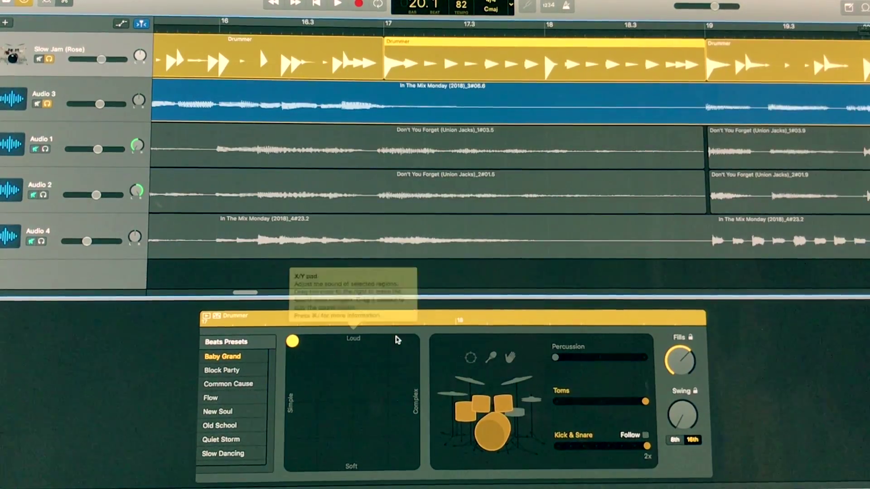
{"action": "left_click", "coordinate": [512, 383]}
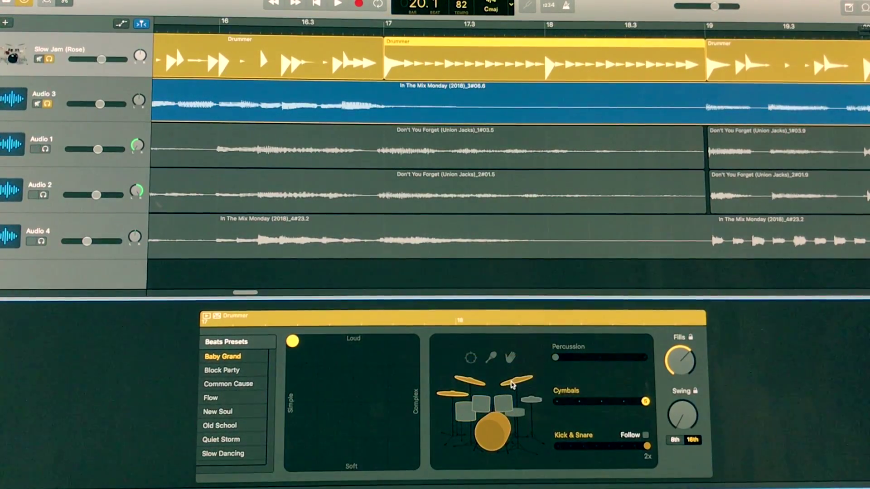
{"action": "mouse_move", "coordinate": [641, 448]}
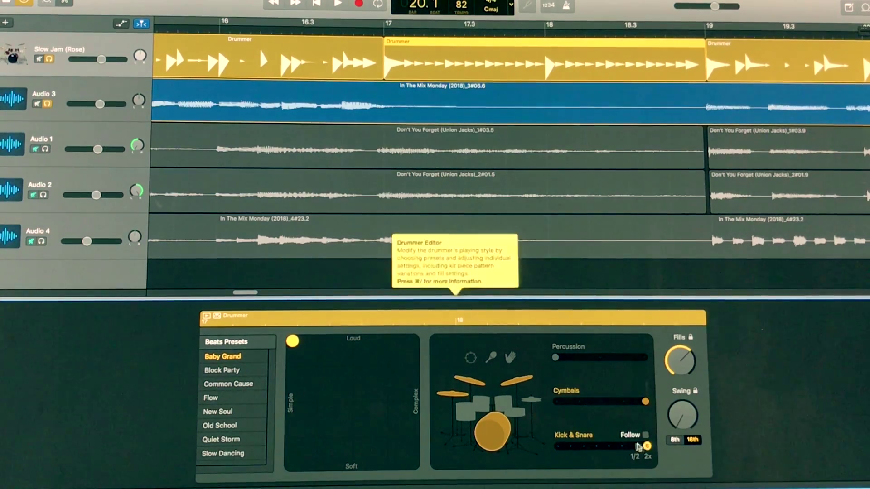
{"action": "left_click_drag", "start_coordinate": [647, 447], "coordinate": [558, 447]}
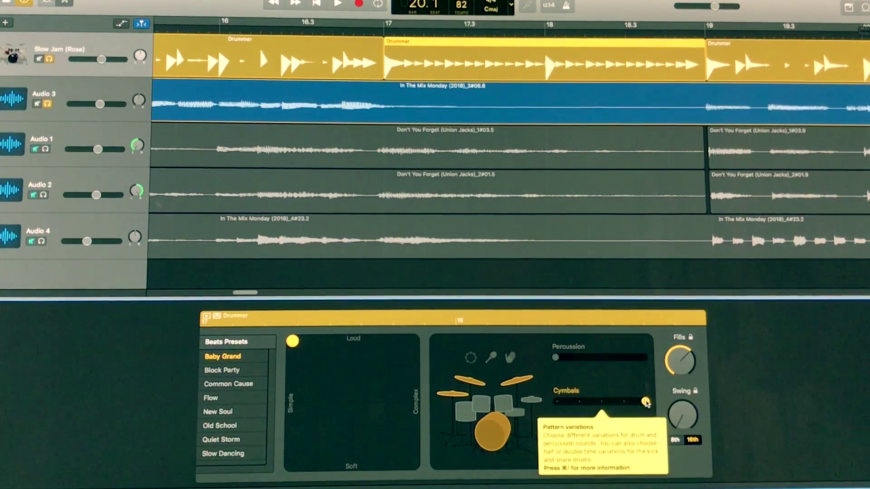
{"action": "left_click_drag", "start_coordinate": [645, 402], "coordinate": [556, 403]}
{"action": "left_click_drag", "start_coordinate": [678, 362], "coordinate": [678, 399]}
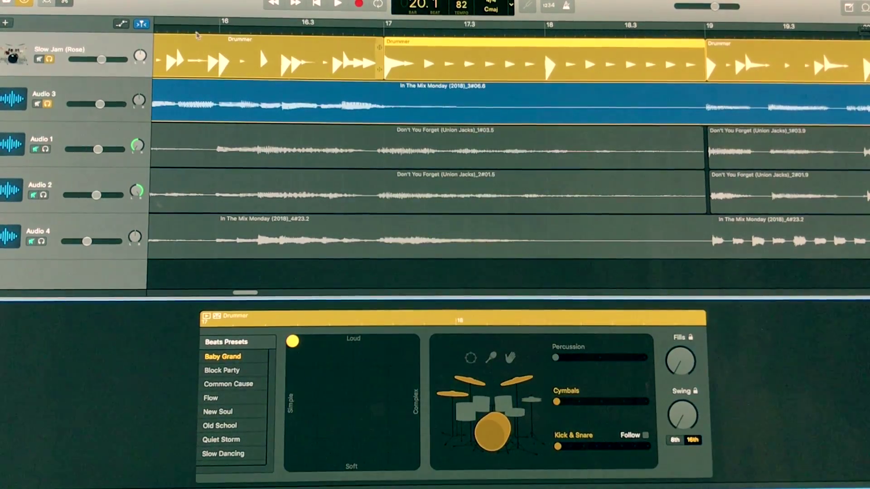
Play from bar 15.4 into bar 19 to hear the simplified cymbal pattern without fills
{"action": "left_click", "coordinate": [189, 28]}
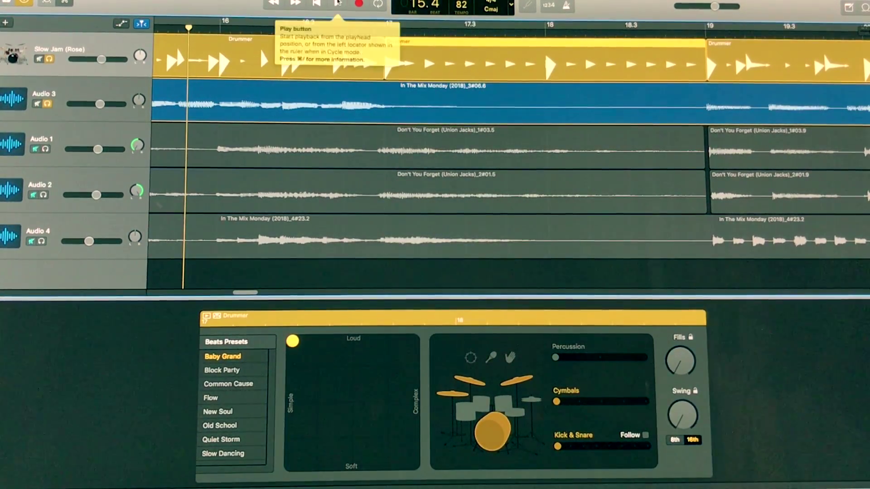
{"action": "left_click", "coordinate": [337, 4]}
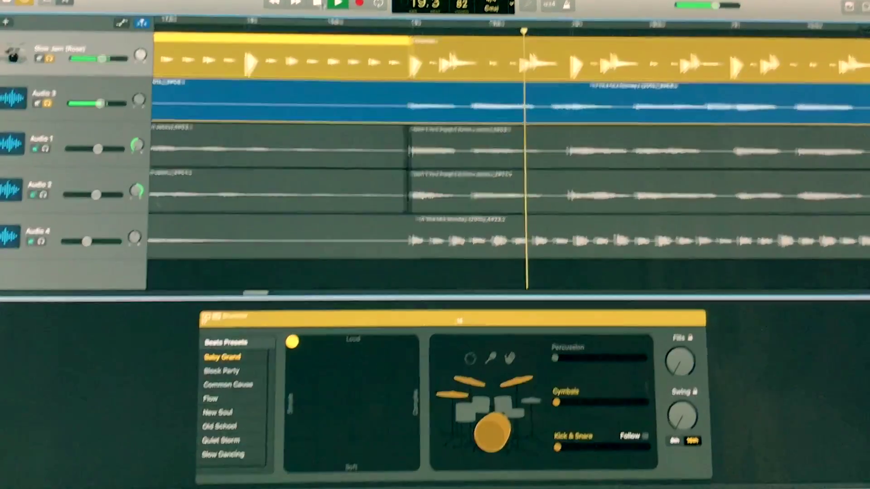
{"action": "left_click", "coordinate": [337, 3]}
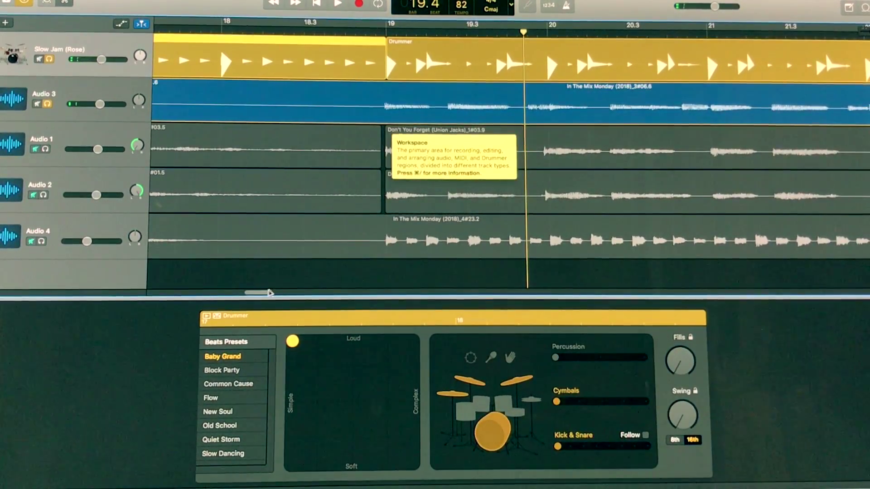
Make the bar 17 region quieter by moving its X/Y pad puck to the Simple edge, midway between Loud and Soft
{"action": "scroll", "coordinate": [269, 292], "scroll_direction": "left", "scroll_amount": 10}
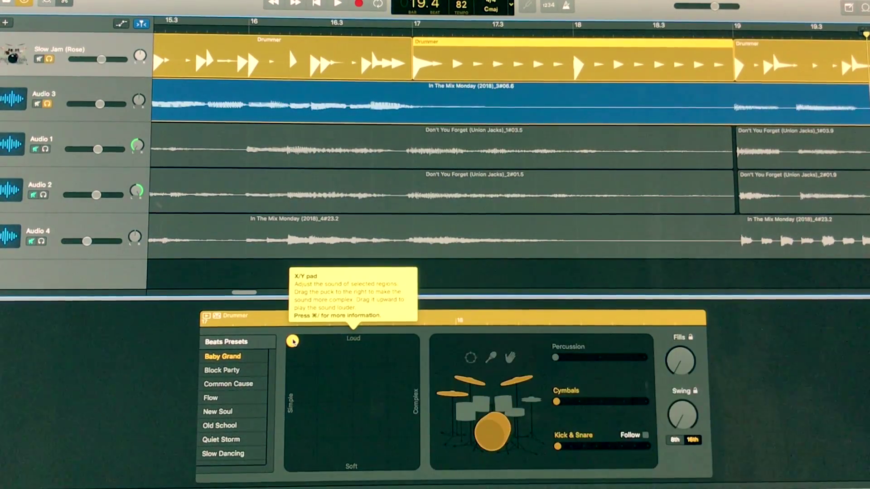
{"action": "left_click_drag", "start_coordinate": [293, 341], "coordinate": [266, 402]}
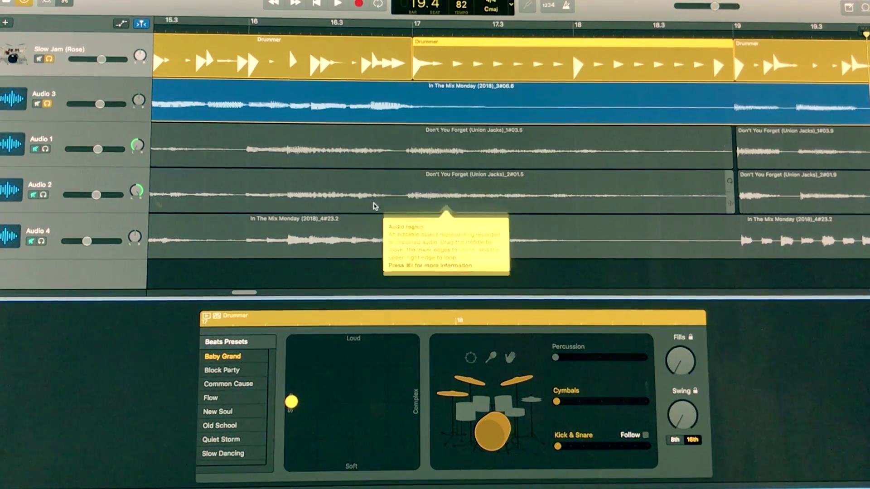
{"action": "left_click", "coordinate": [330, 98]}
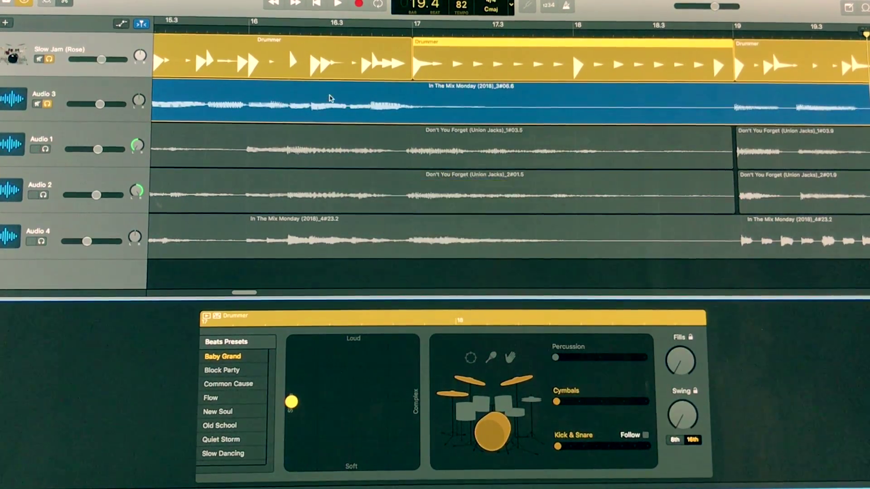
Play from bar 16 to bar 19.4 to hear the softer drummer region against Audio 3
{"action": "left_click", "coordinate": [249, 28]}
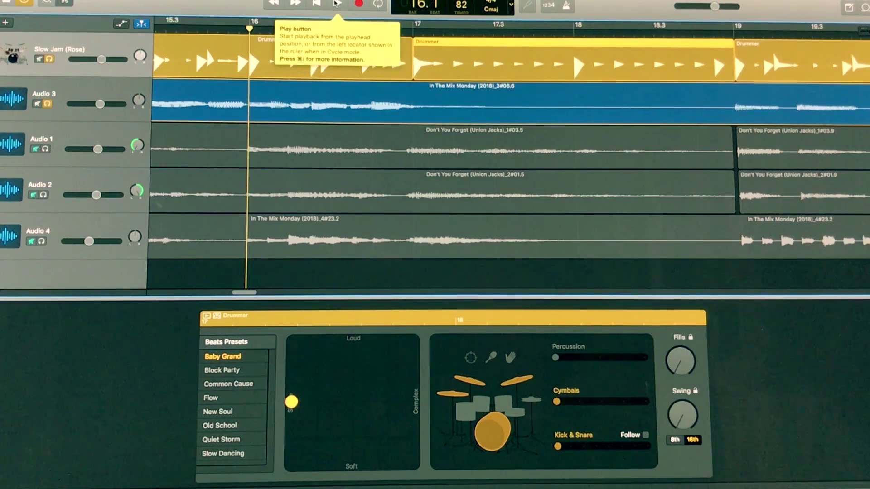
{"action": "left_click", "coordinate": [336, 3]}
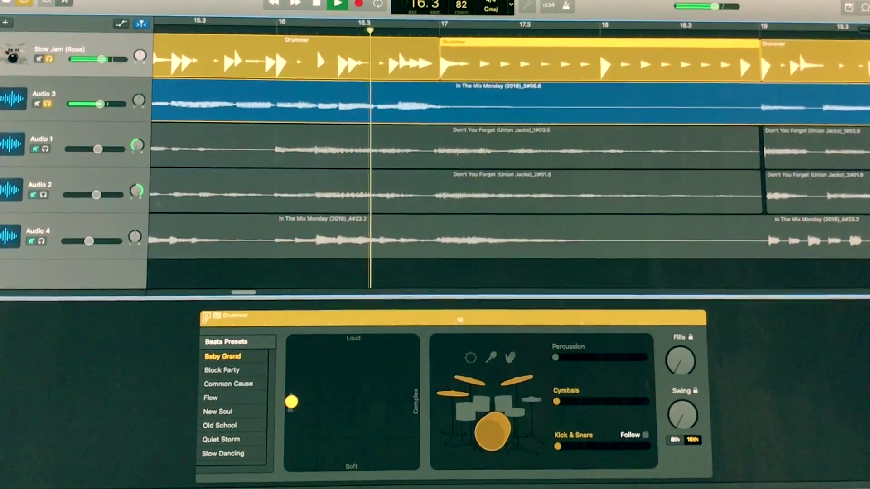
{"action": "scroll", "coordinate": [507, 154], "scroll_direction": "left", "scroll_amount": 2}
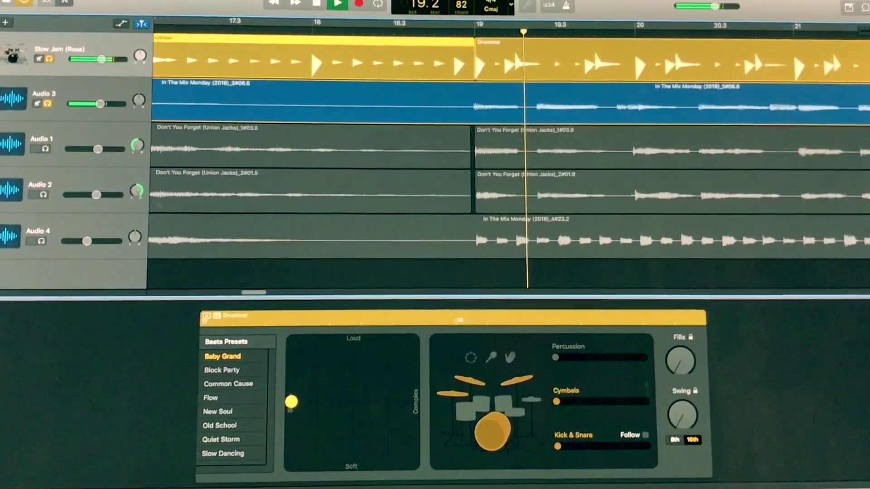
{"action": "left_click", "coordinate": [316, 4]}
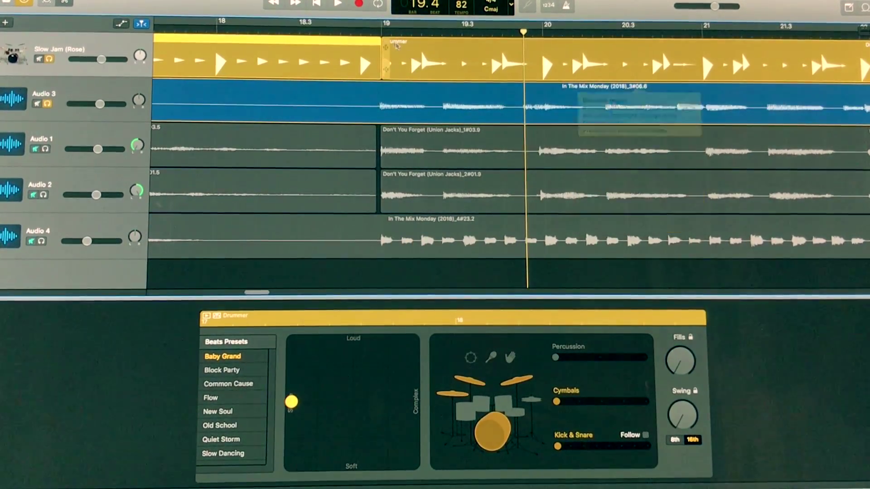
Play from bar 26.3 to bar 31 to hear the drummer move from the bar 19 region into the bar 27 region
{"action": "left_click", "coordinate": [471, 56]}
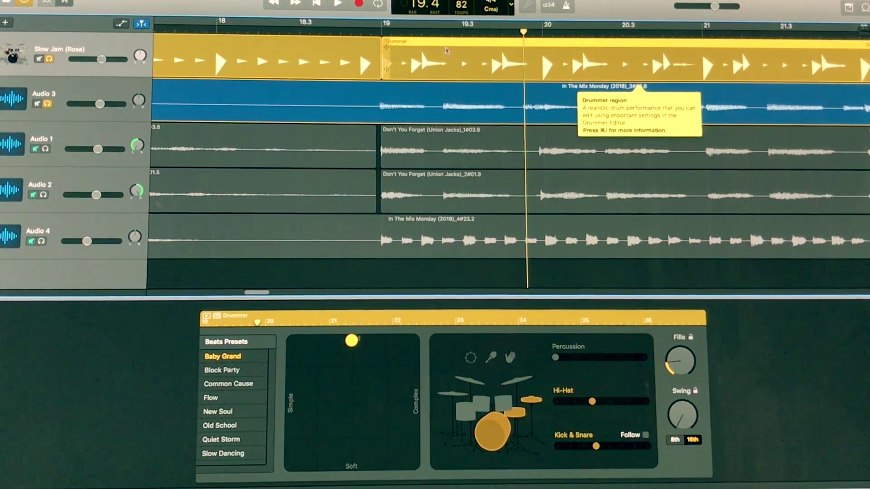
{"action": "left_click_drag", "start_coordinate": [257, 293], "coordinate": [301, 294]}
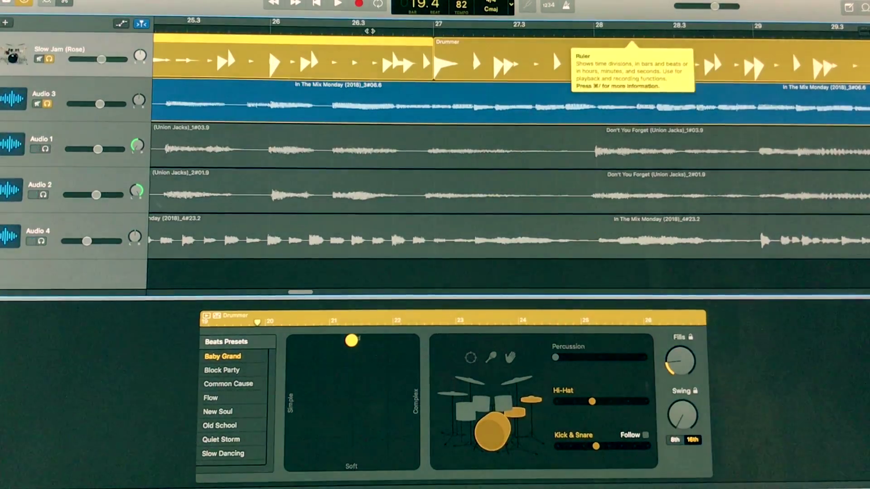
{"action": "left_click", "coordinate": [369, 31]}
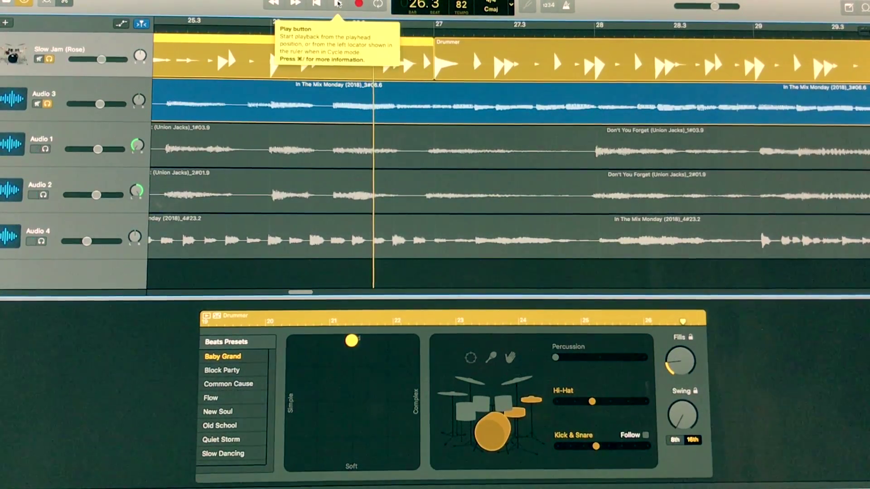
{"action": "left_click", "coordinate": [337, 3]}
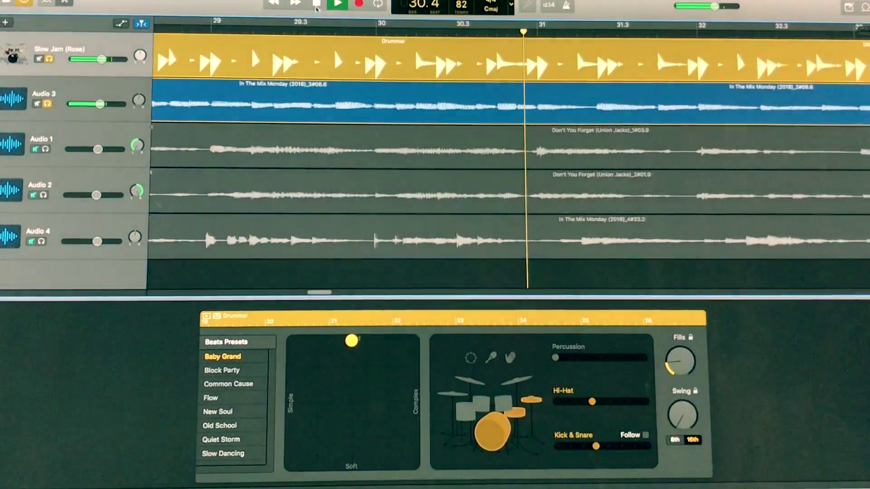
{"action": "left_click", "coordinate": [316, 4]}
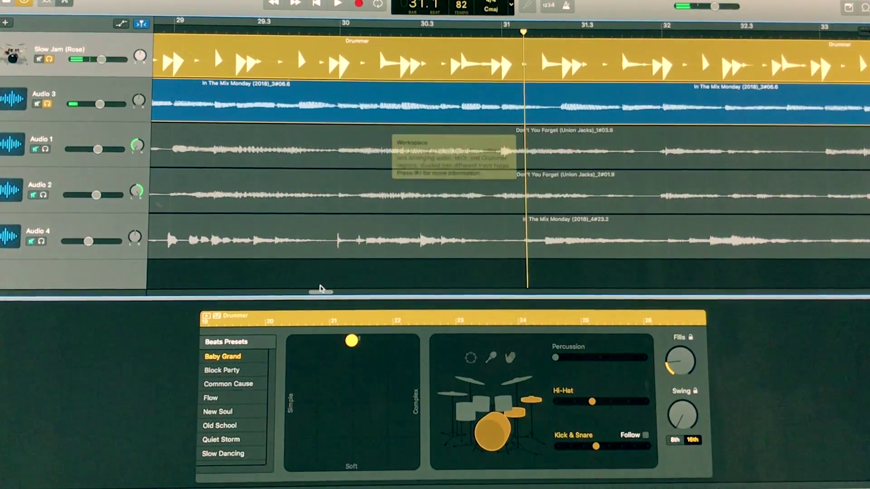
Make the Kick & Snare of the bar 27 drummer region follow the rhythm of Audio 3
{"action": "left_click_drag", "start_coordinate": [317, 292], "coordinate": [300, 295]}
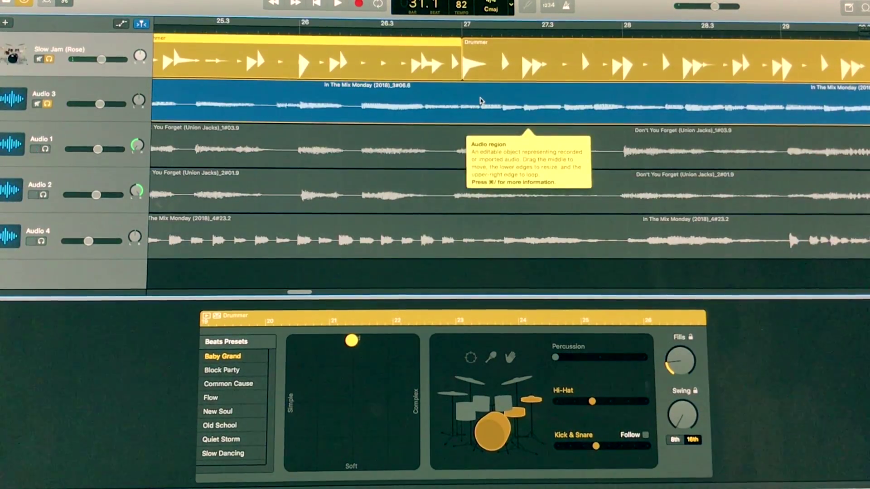
{"action": "left_click", "coordinate": [494, 102]}
{"action": "left_click", "coordinate": [495, 69]}
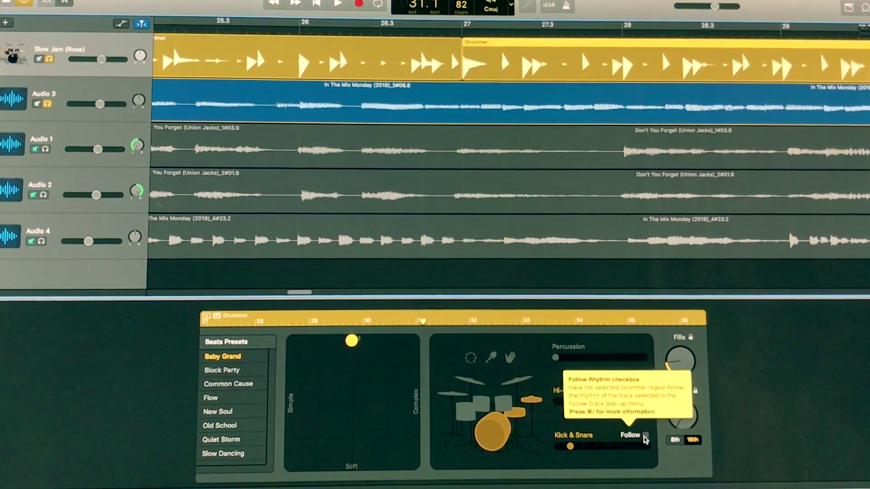
{"action": "left_click", "coordinate": [645, 435]}
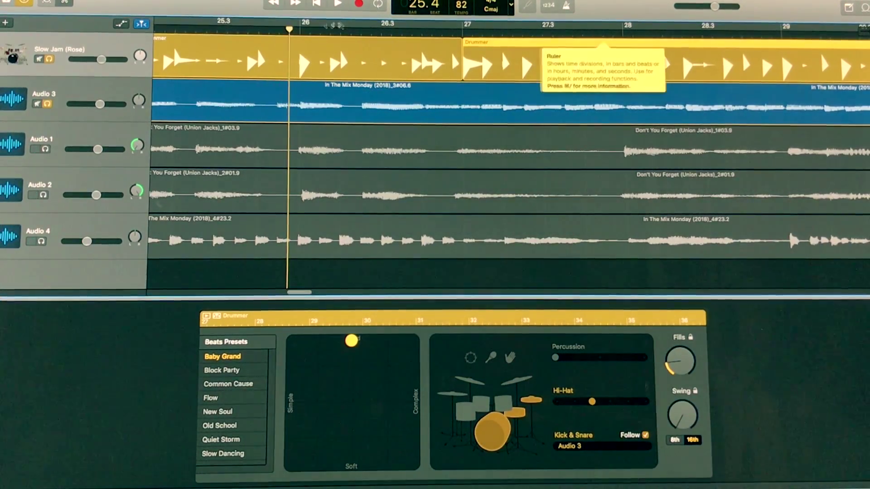
Play from bar 25.4 to bar 32 to hear the bar 27 region's kick and snare following Audio 3
{"action": "left_click", "coordinate": [338, 5]}
{"action": "scroll", "coordinate": [257, 274], "scroll_direction": "left", "scroll_amount": 2}
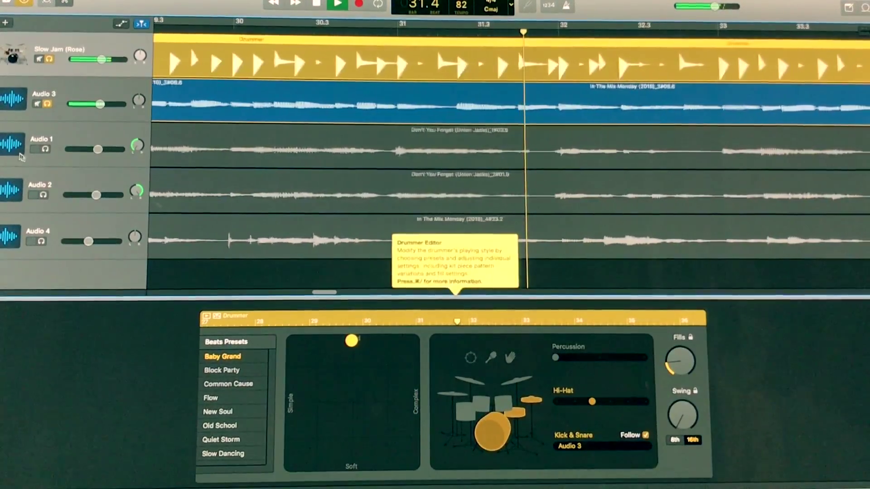
{"action": "left_click", "coordinate": [316, 4]}
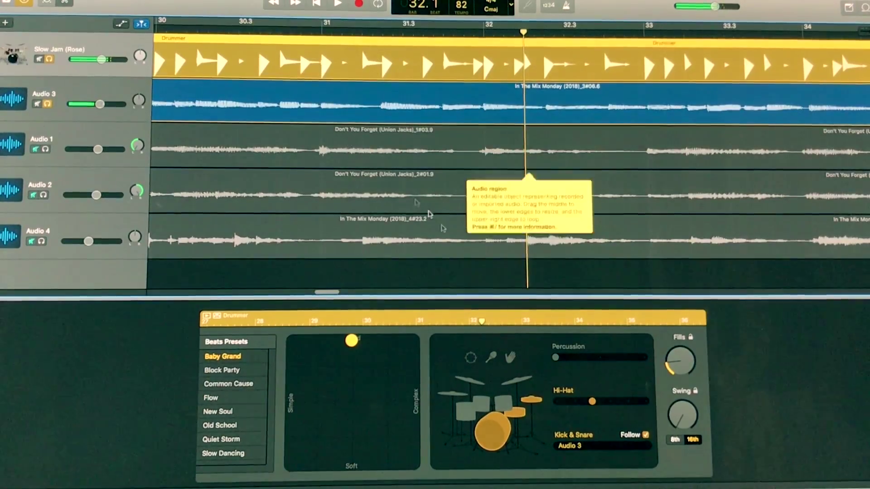
Raise the bar 27 region's Fills to about two thirds, its Hi-Hat by one variation, and its puck toward Complex along the Loud edge
{"action": "left_click_drag", "start_coordinate": [684, 370], "coordinate": [674, 313]}
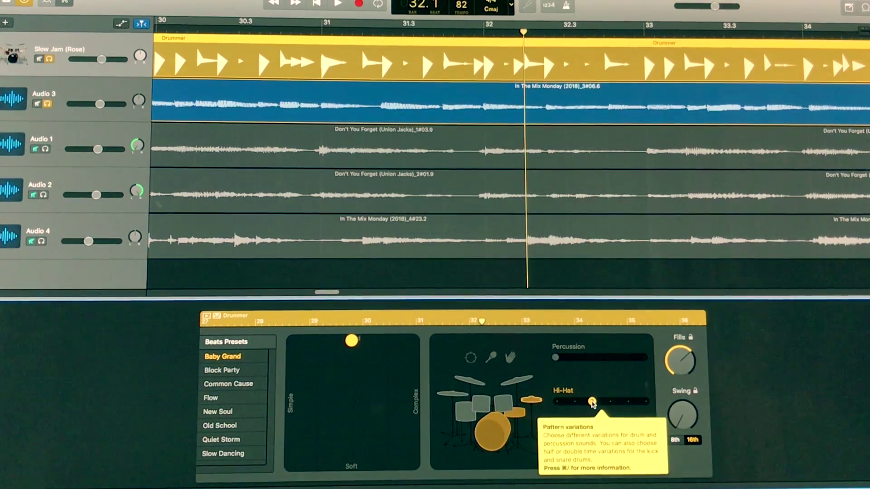
{"action": "left_click_drag", "start_coordinate": [607, 404], "coordinate": [609, 406]}
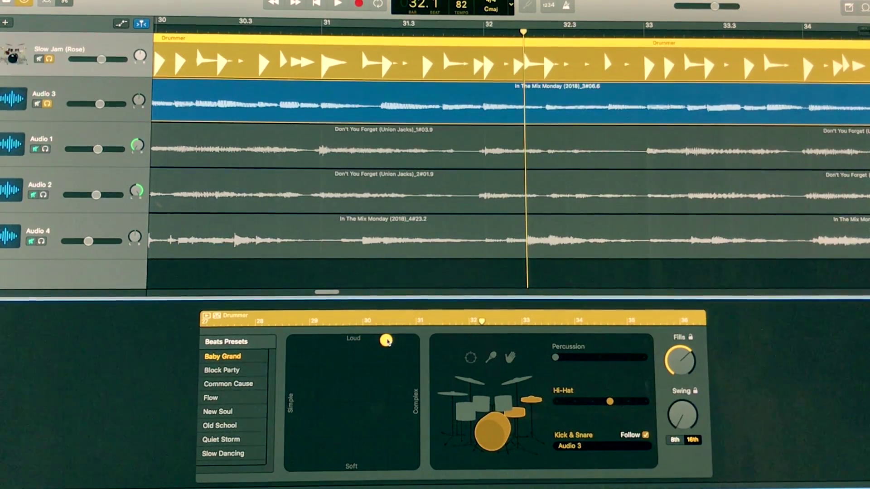
{"action": "left_click_drag", "start_coordinate": [387, 340], "coordinate": [388, 340]}
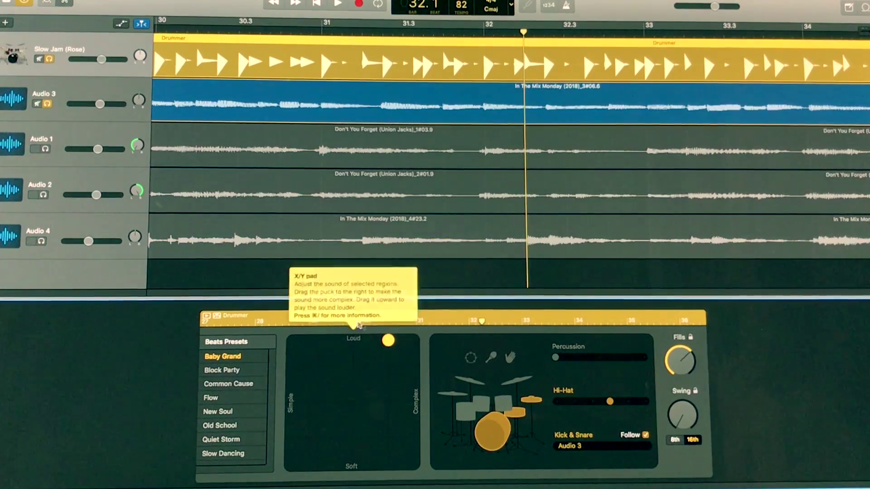
Play from bar 25.4 to the end of the song at bar 37 to hear the busier bar 27 region
{"action": "left_click_drag", "start_coordinate": [326, 294], "coordinate": [305, 295]}
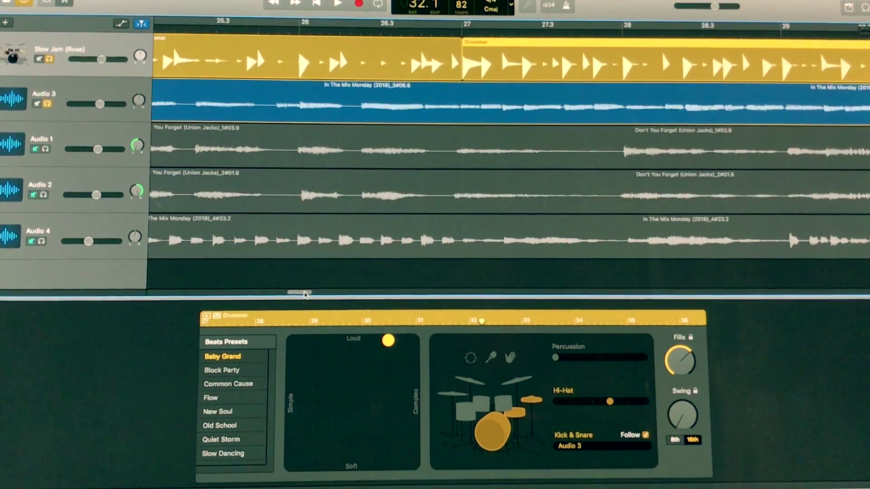
{"action": "left_click", "coordinate": [258, 28]}
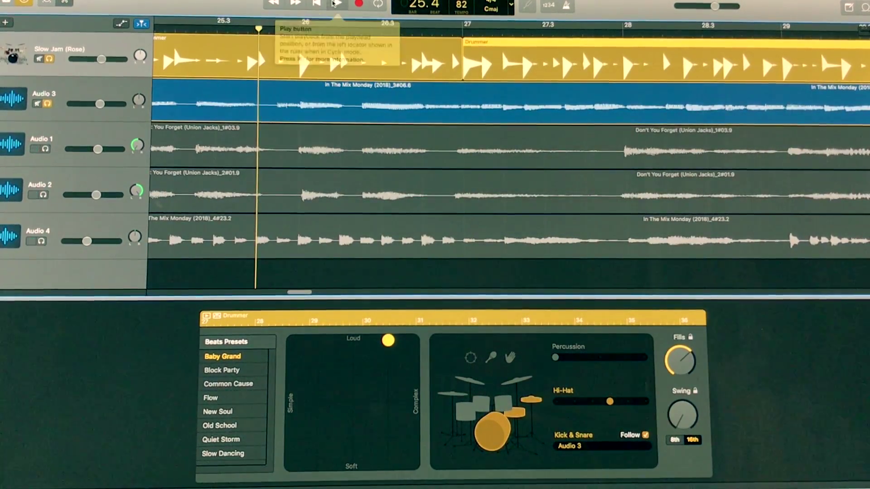
{"action": "left_click", "coordinate": [335, 4]}
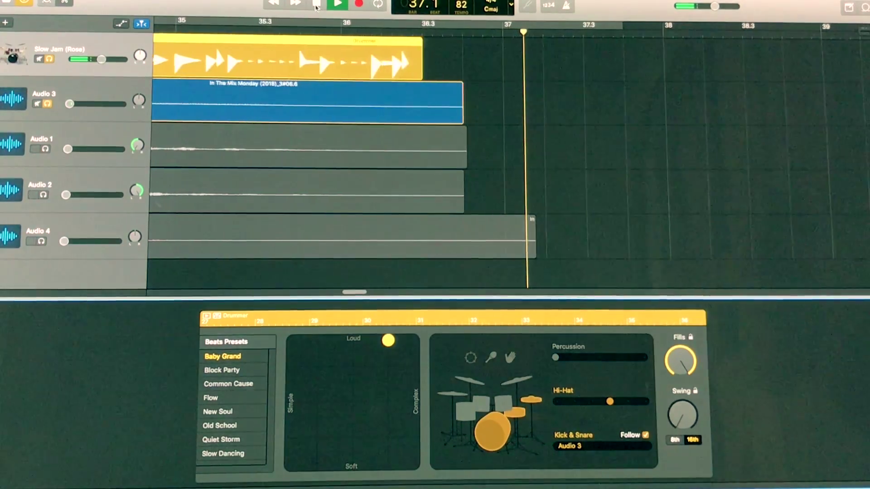
{"action": "left_click", "coordinate": [317, 5]}
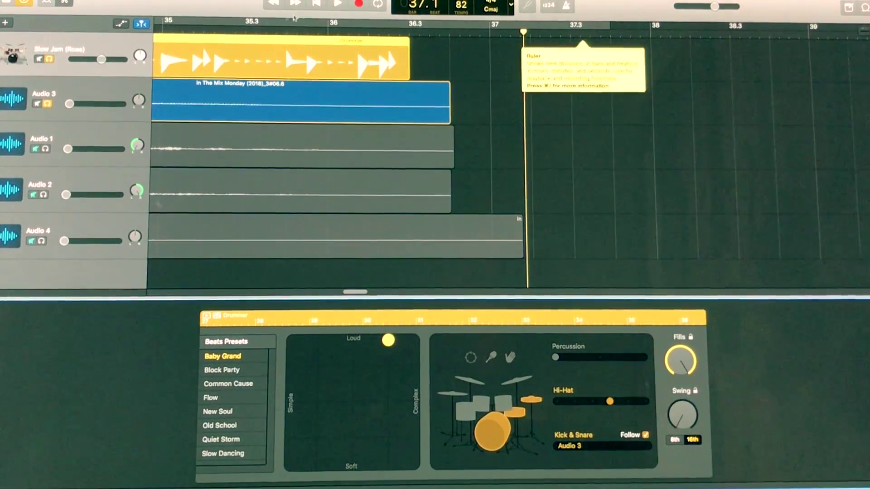
Return the playhead to bar 1 and take Audio 3 out of solo
{"action": "left_click", "coordinate": [317, 4]}
{"action": "left_click", "coordinate": [48, 104]}
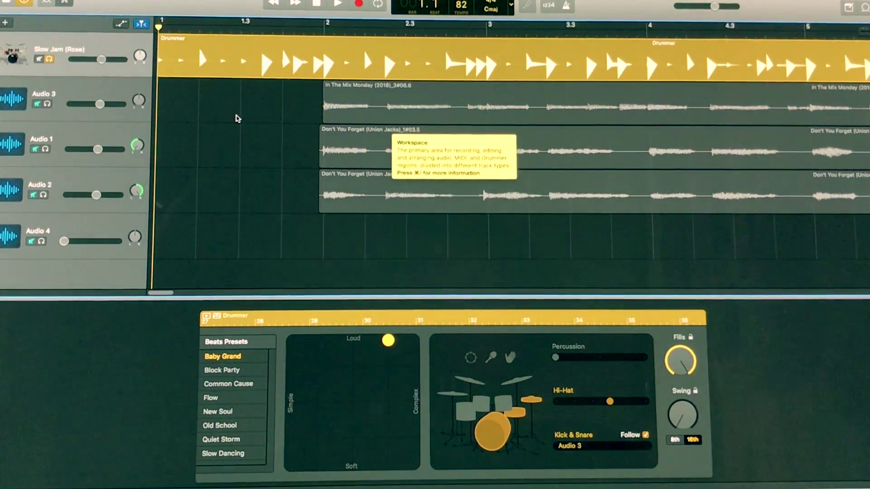
Close the Drummer Editor and show the Smart Controls for the Slow Jam drum kit
{"action": "left_click", "coordinate": [55, 3]}
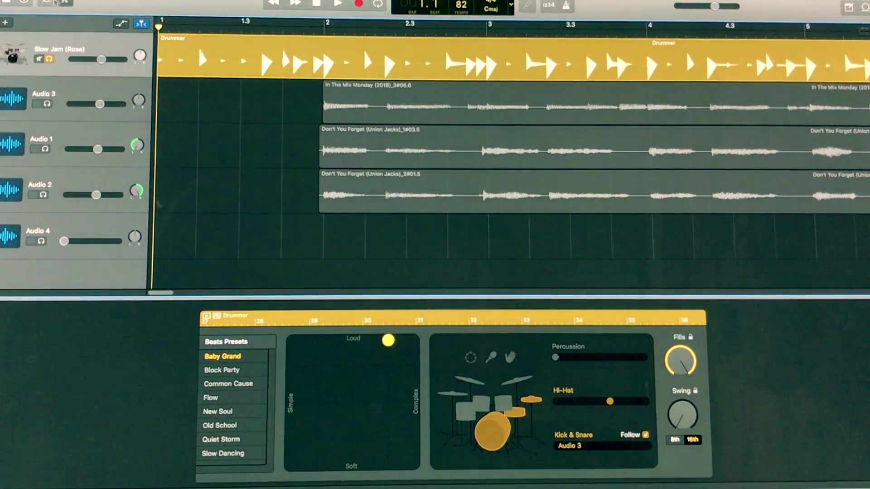
{"action": "left_click", "coordinate": [66, 2]}
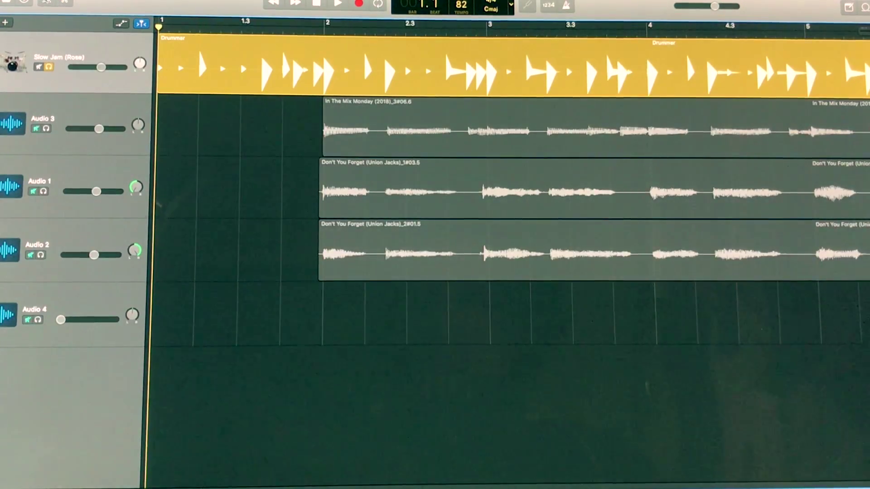
{"action": "key", "text": "b"}
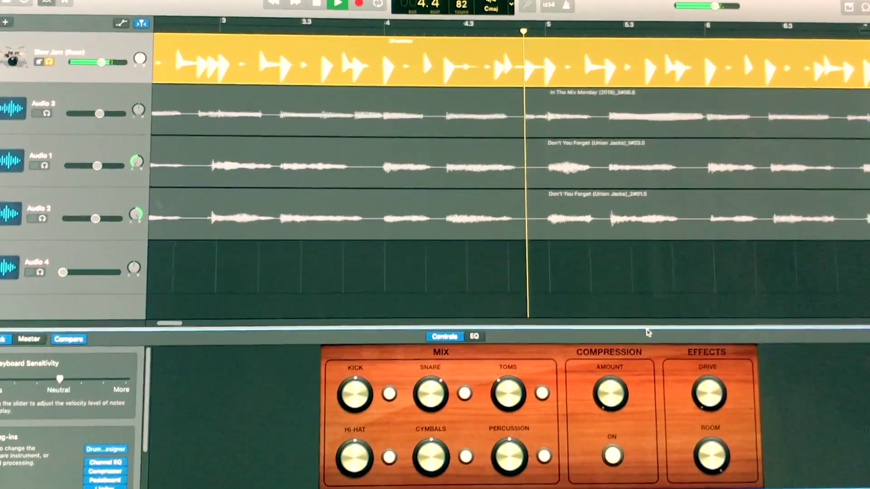
Listen to the soloed drummer track up to bar 6, and unsolo it to hear the drums with all the audio tracks
{"action": "left_click", "coordinate": [50, 63]}
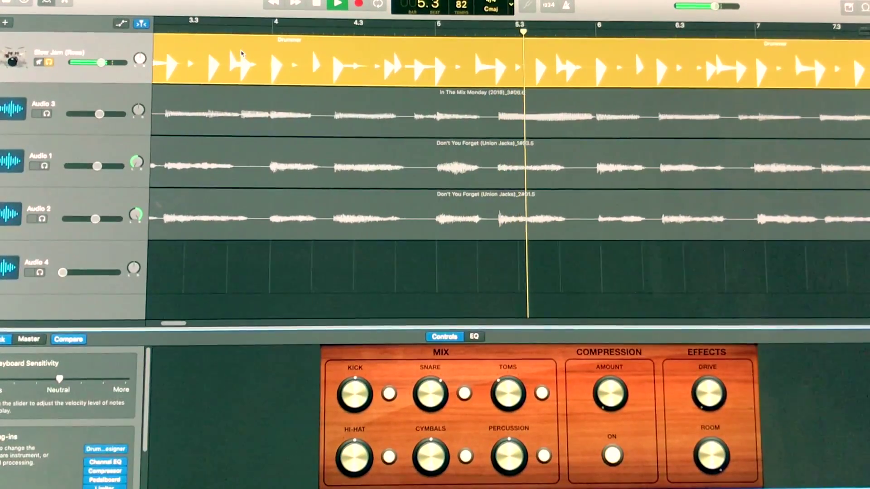
{"action": "left_click", "coordinate": [316, 6]}
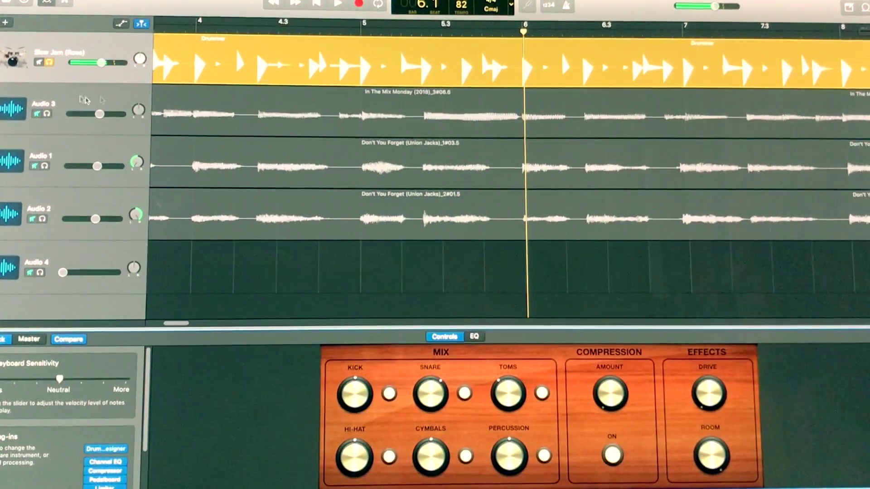
{"action": "left_click", "coordinate": [49, 63]}
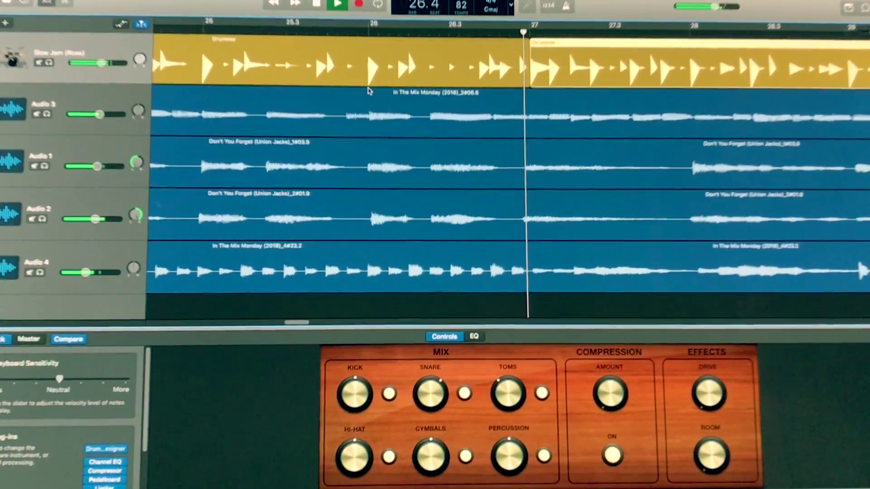
Play the drummer track in solo from bar 27.2, unsoloing it partway to hear the full mix to bar 37
{"action": "key", "text": "space"}
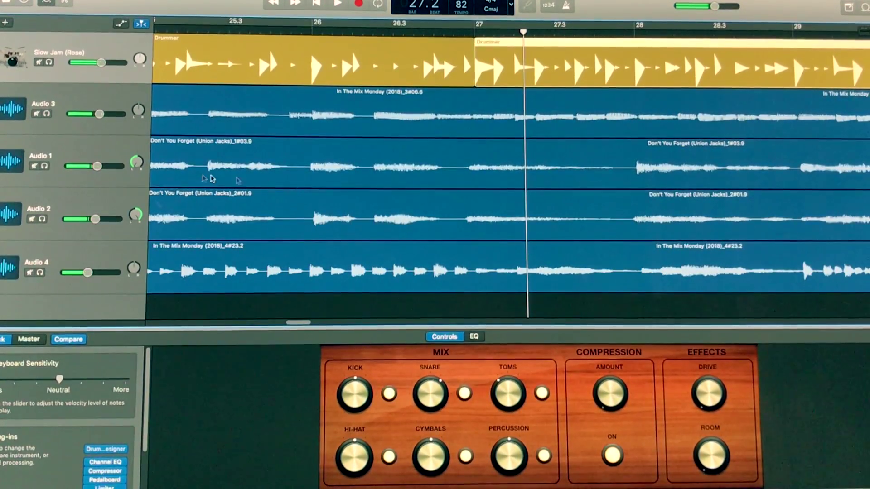
{"action": "key", "text": "s"}
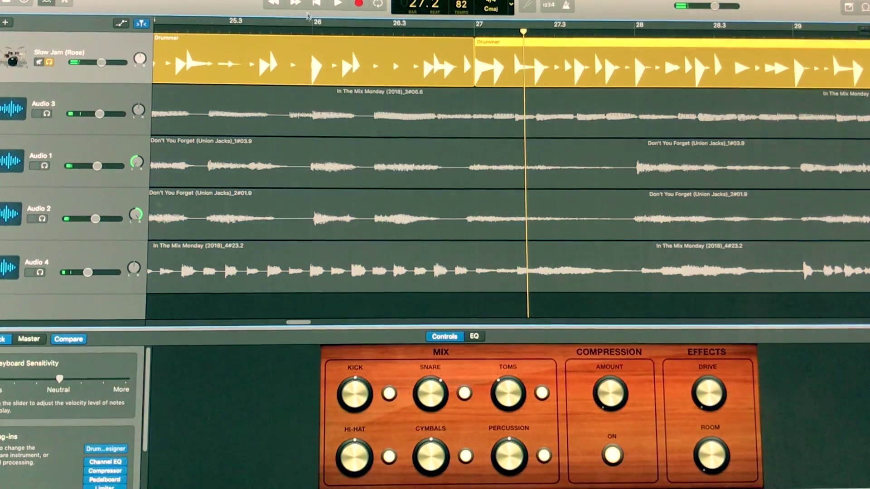
{"action": "left_click", "coordinate": [337, 4]}
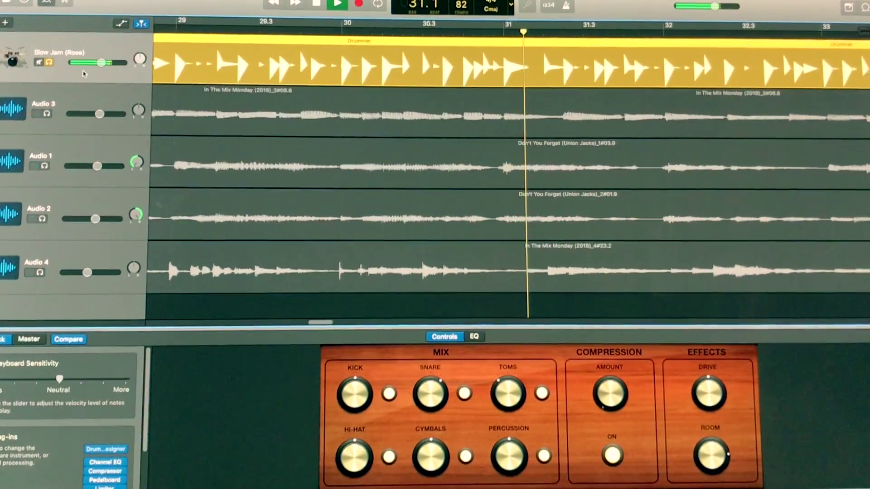
{"action": "left_click", "coordinate": [50, 63]}
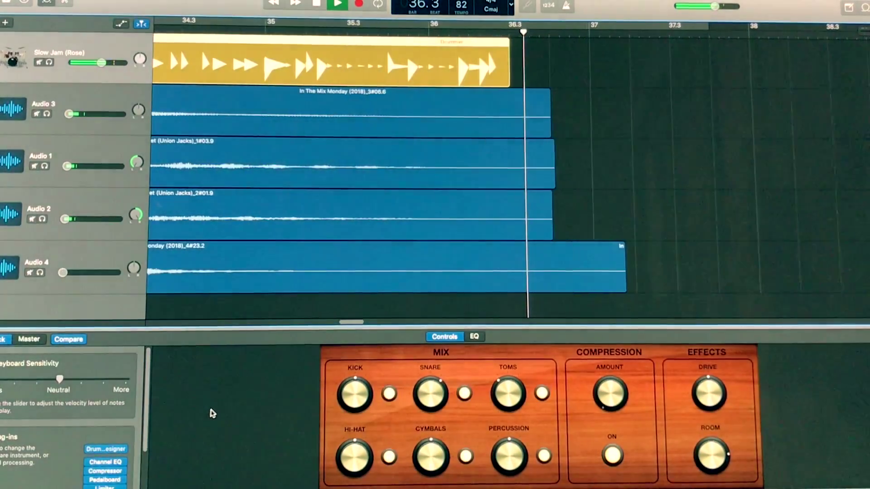
{"action": "left_click", "coordinate": [316, 4]}
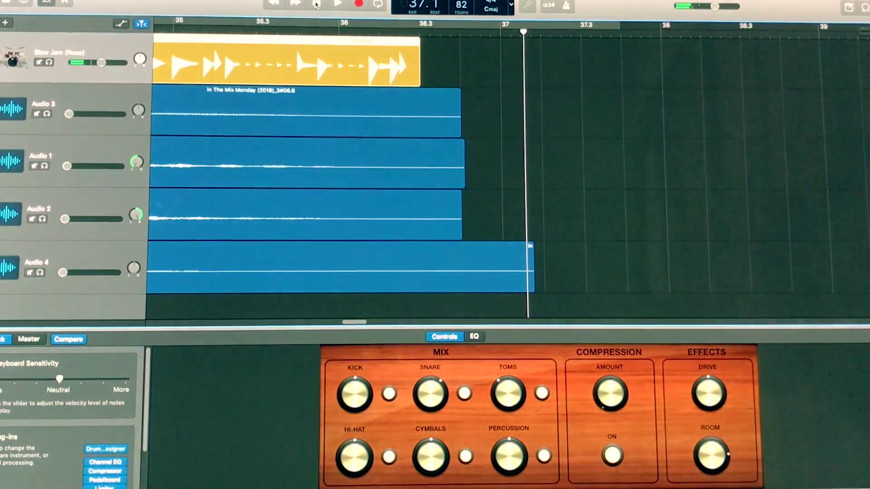